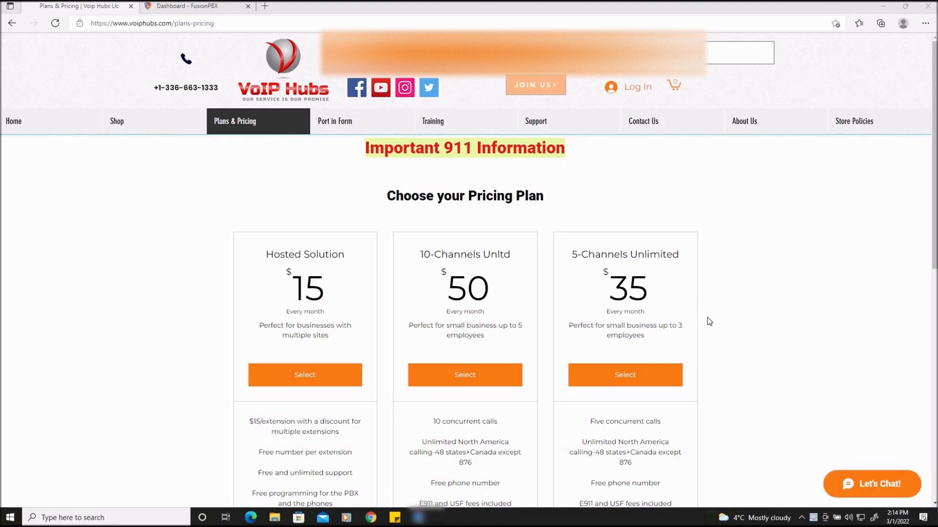
- Review the VoIP Hubs pricing plans, including the monthly price of the Hosted Solution
scroll(717, 312, down, 5)
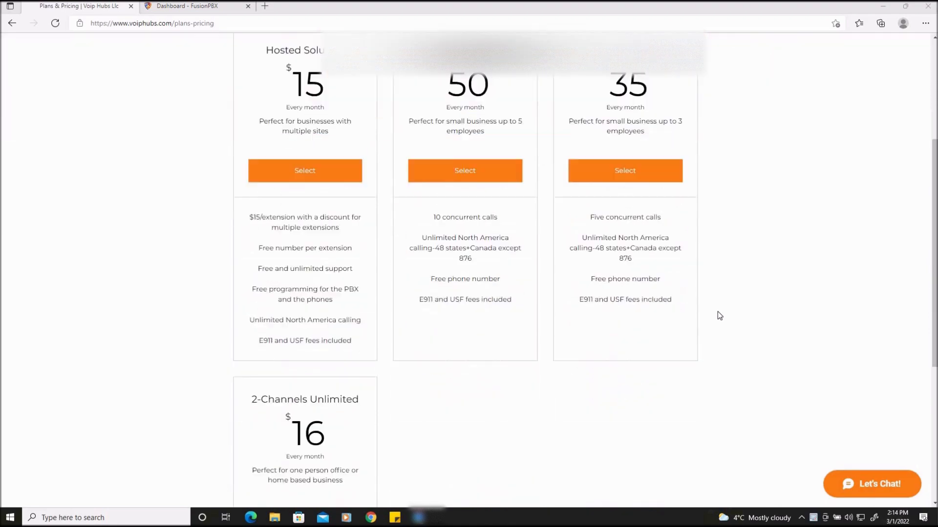
drag(287, 377, 283, 343)
click(509, 352)
scroll(510, 351, up, 1)
scroll(511, 355, up, 5)
drag(490, 317, 431, 297)
click(432, 297)
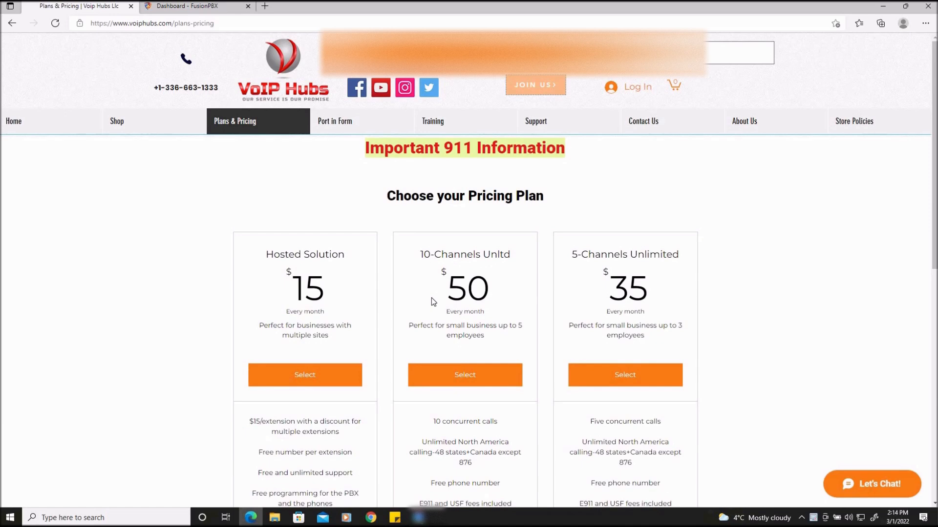
drag(295, 291, 321, 308)
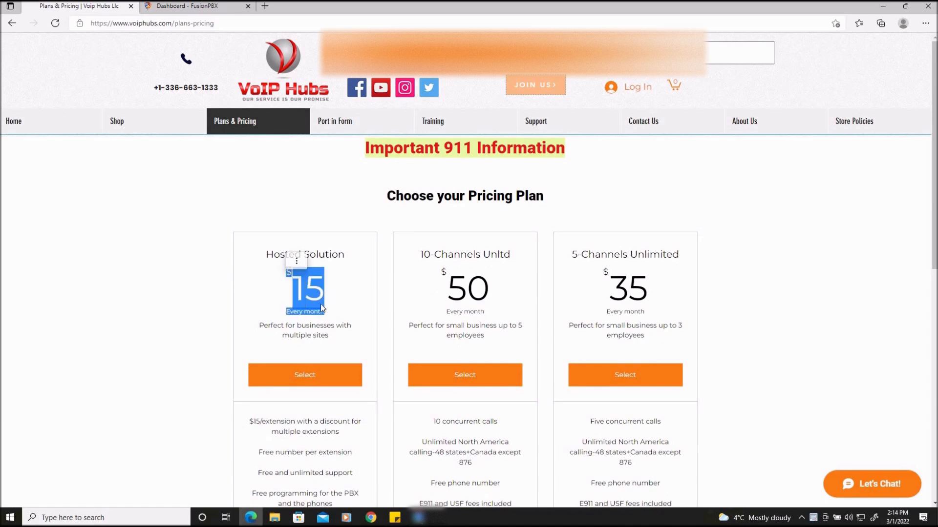
click(349, 299)
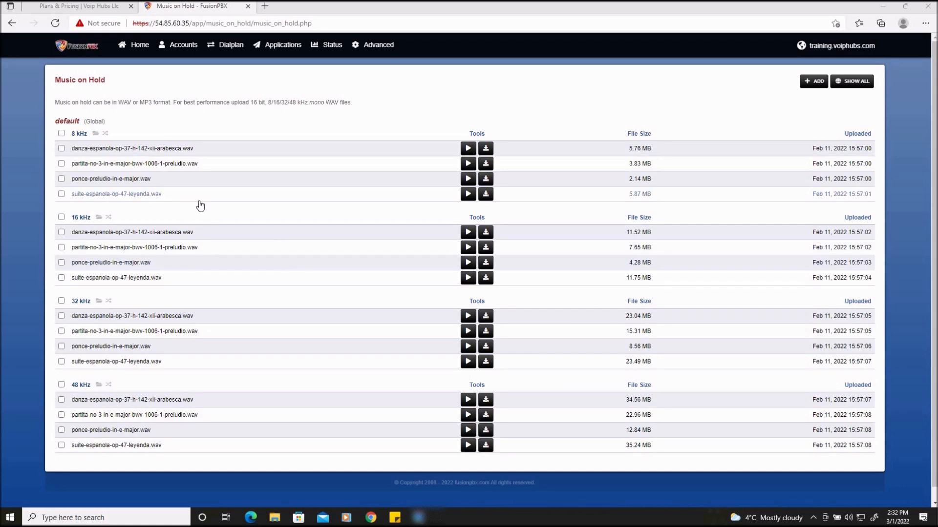
- Open Music on Hold in FusionPBX and start adding a file under a new category named By_voiphubs
click(289, 47)
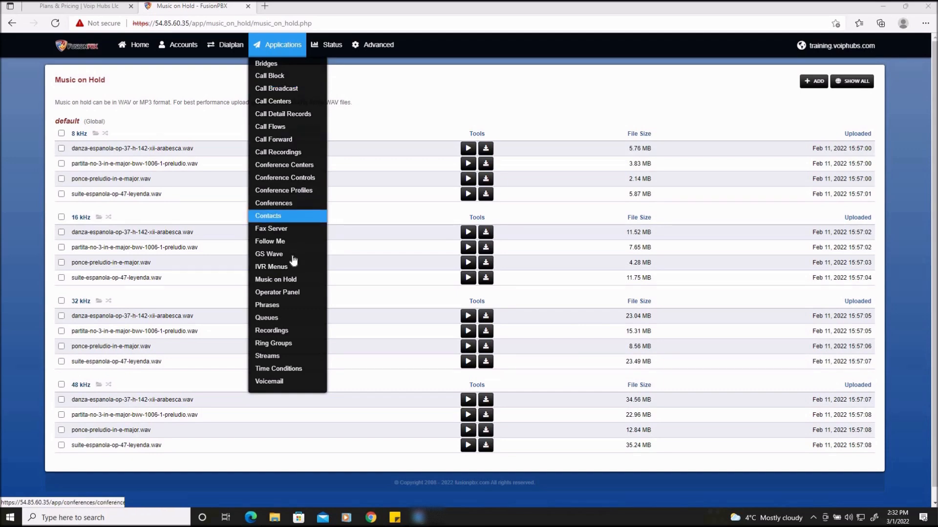
click(292, 282)
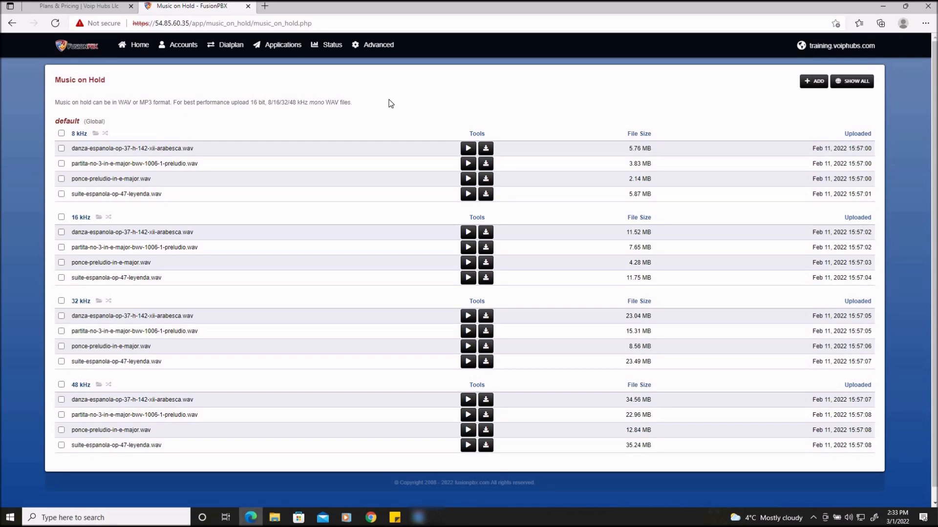
click(807, 85)
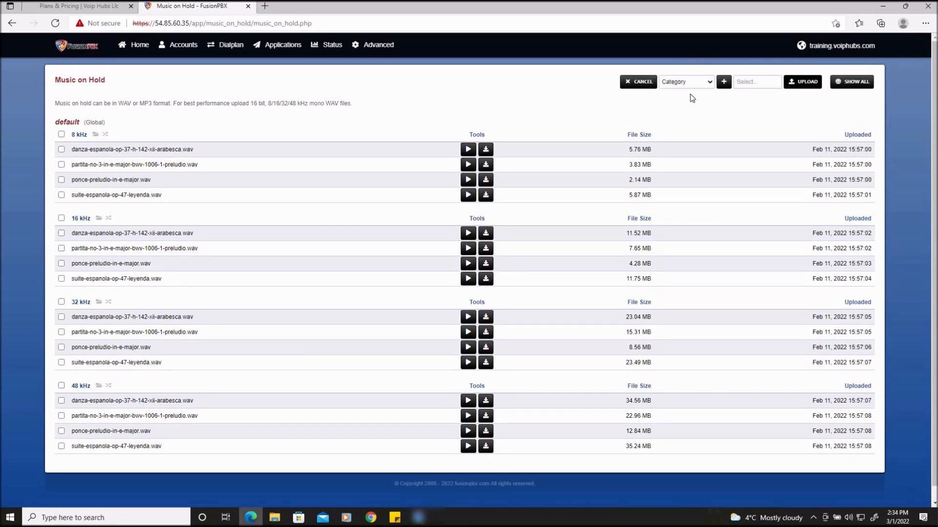
click(692, 82)
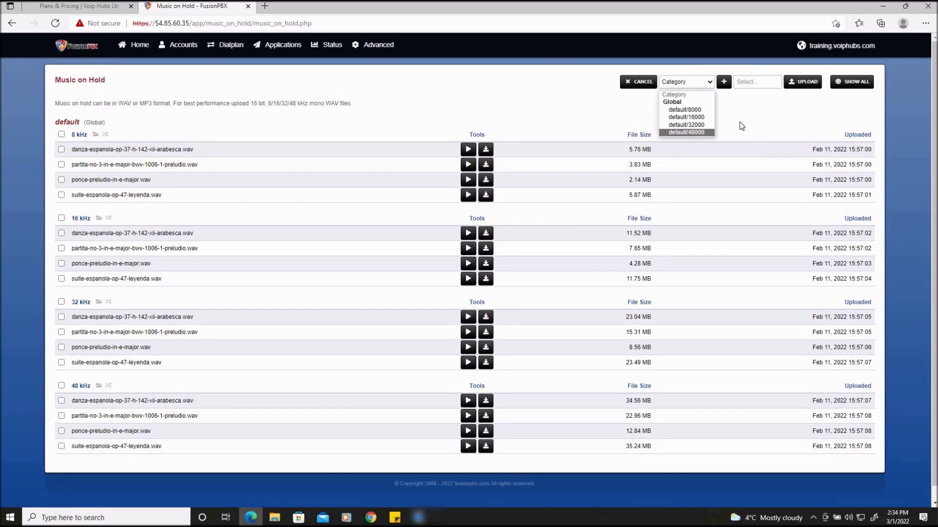
click(738, 118)
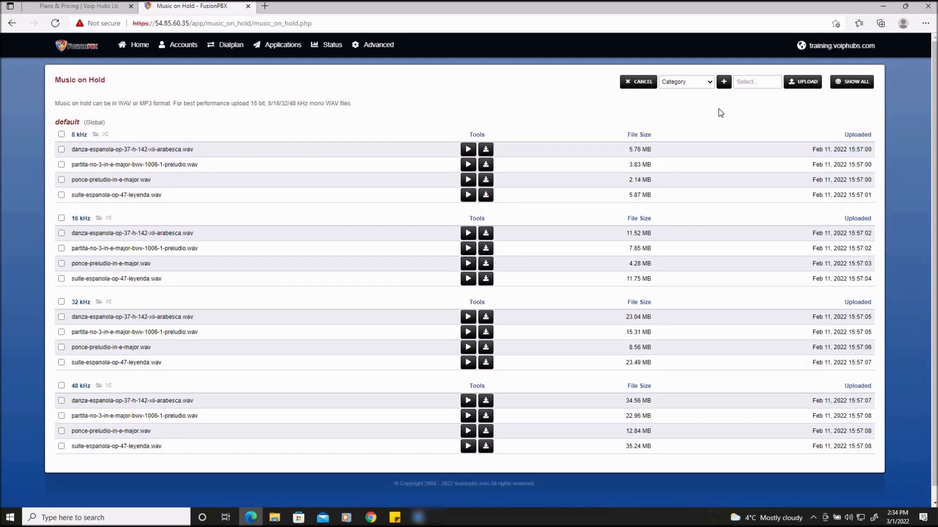
click(724, 83)
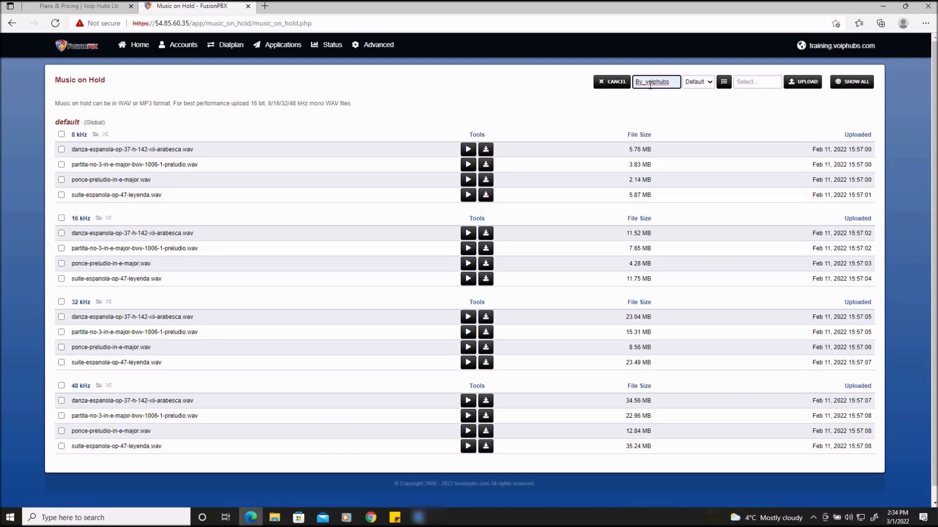
- Upload on-hold-1.wav from Downloads to the new category and check its entry in the music on hold list
click(745, 89)
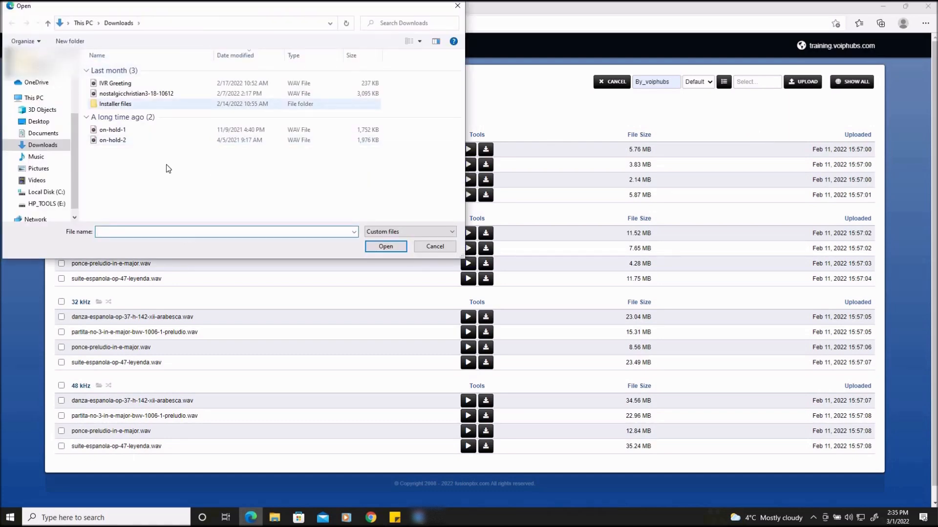
click(125, 133)
click(383, 247)
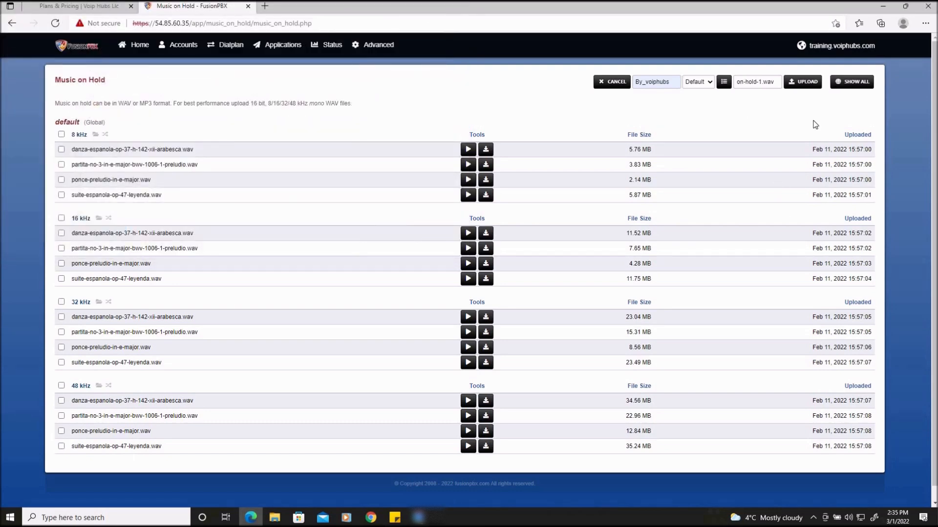
click(802, 82)
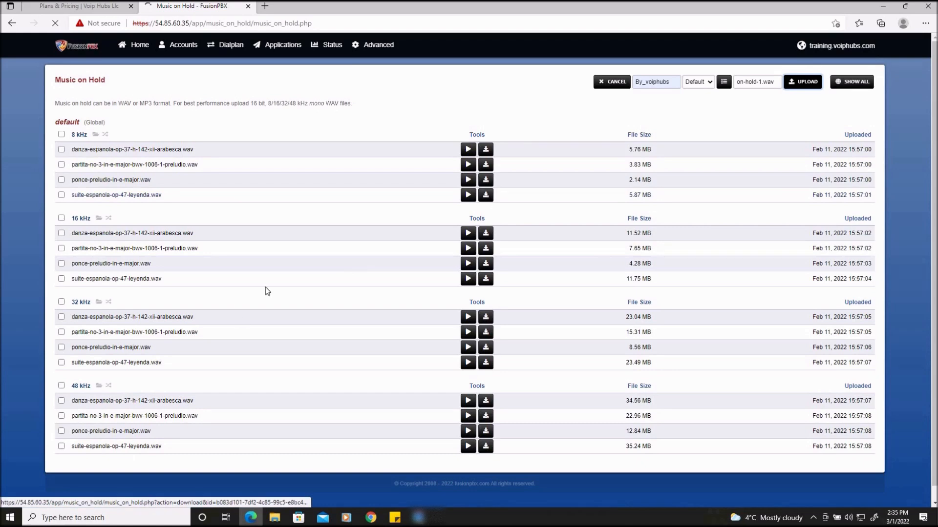
scroll(259, 423, down, 2)
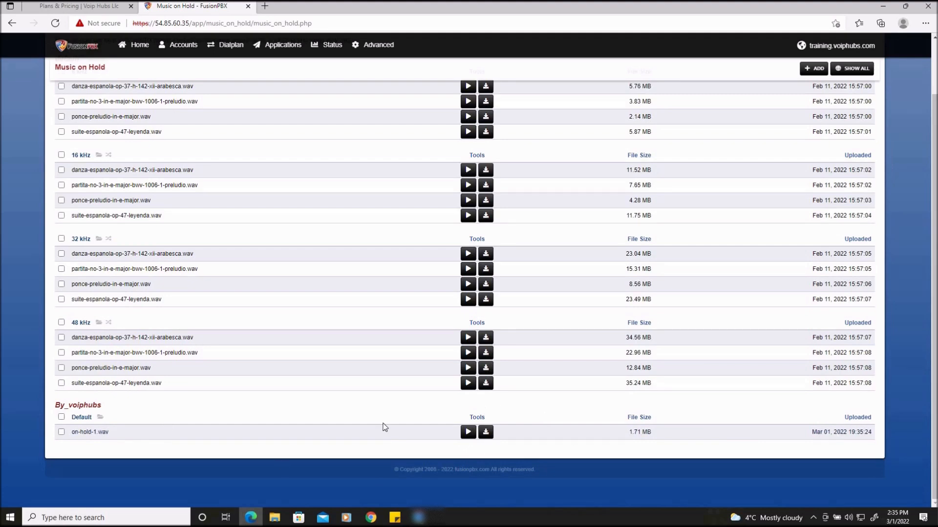
scroll(560, 454, up, 2)
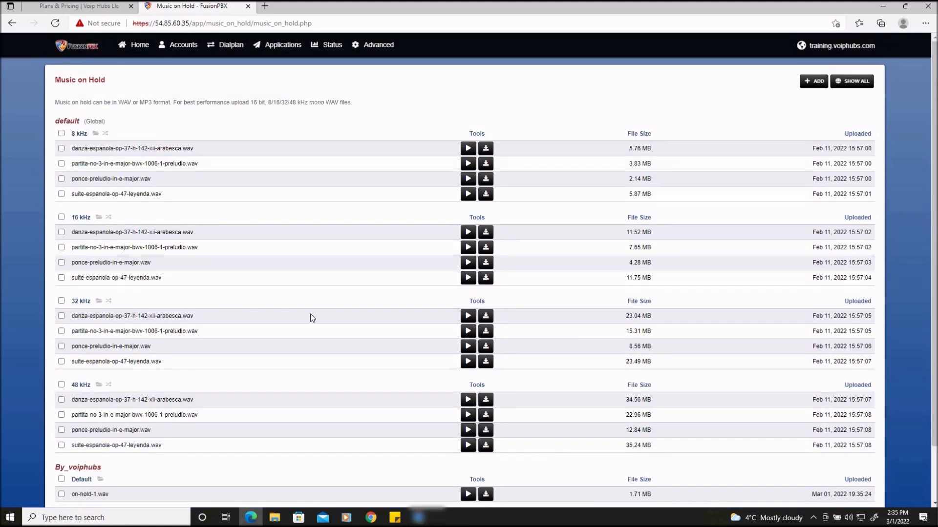
- Set the hold music of extension 100 to By_voiphubs and save the extension
mouse_move(177, 55)
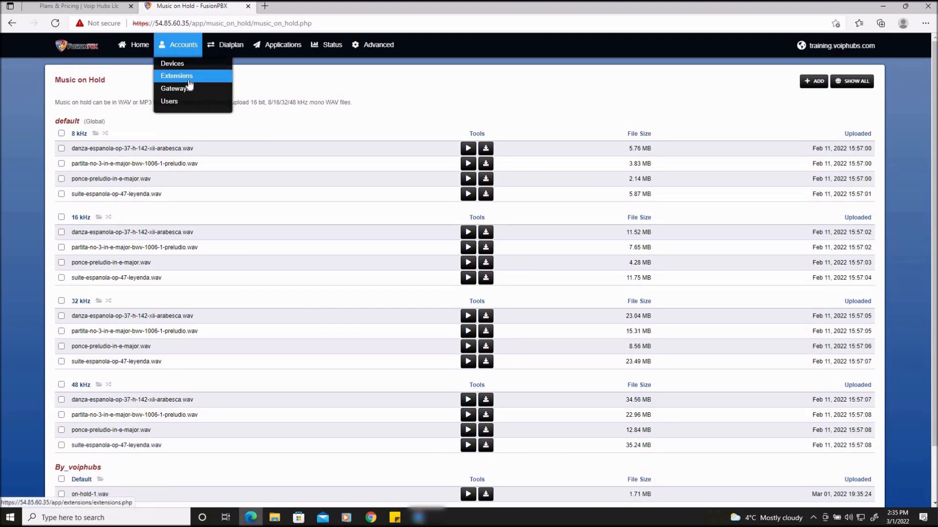
click(188, 81)
click(334, 142)
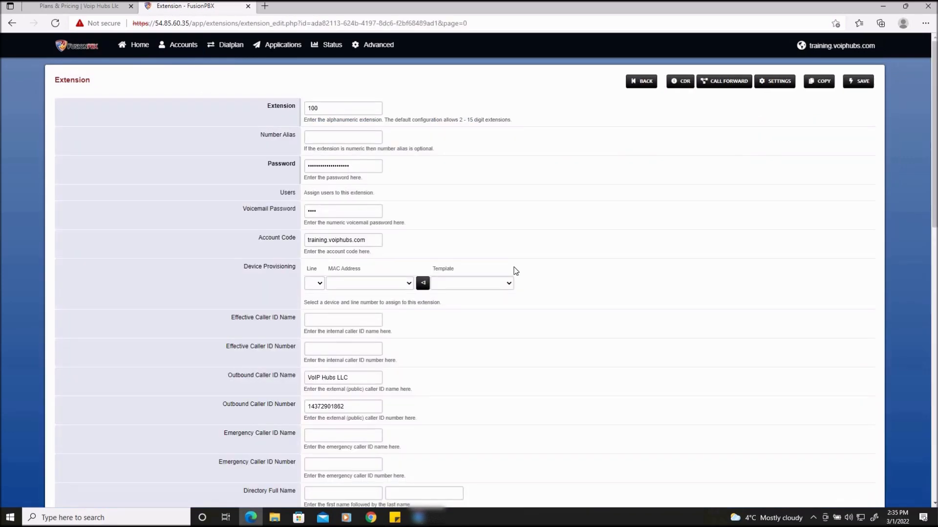
scroll(514, 270, down, 20)
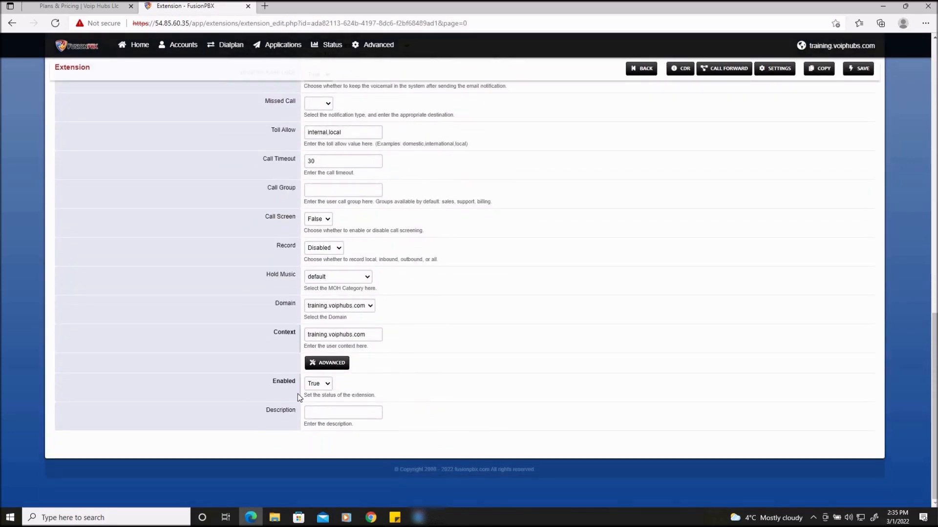
drag(267, 274, 296, 273)
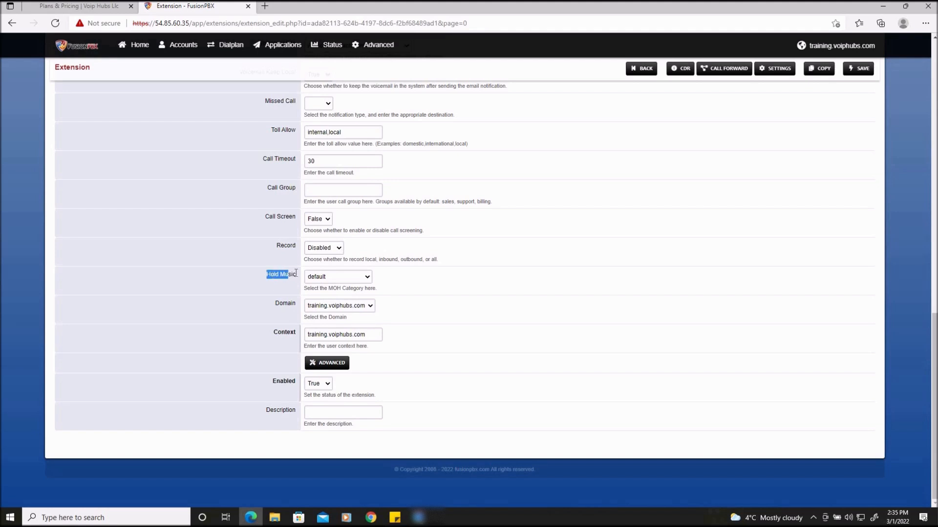
click(453, 285)
click(366, 278)
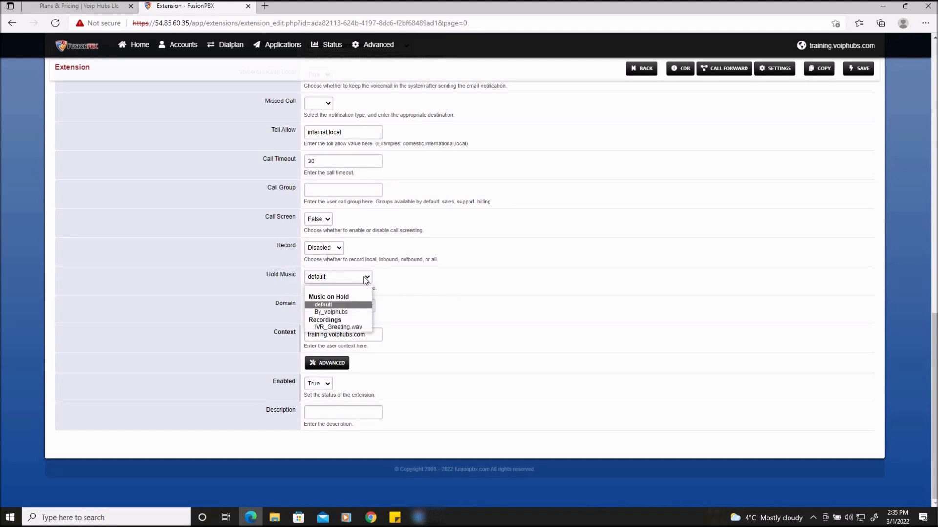
click(324, 312)
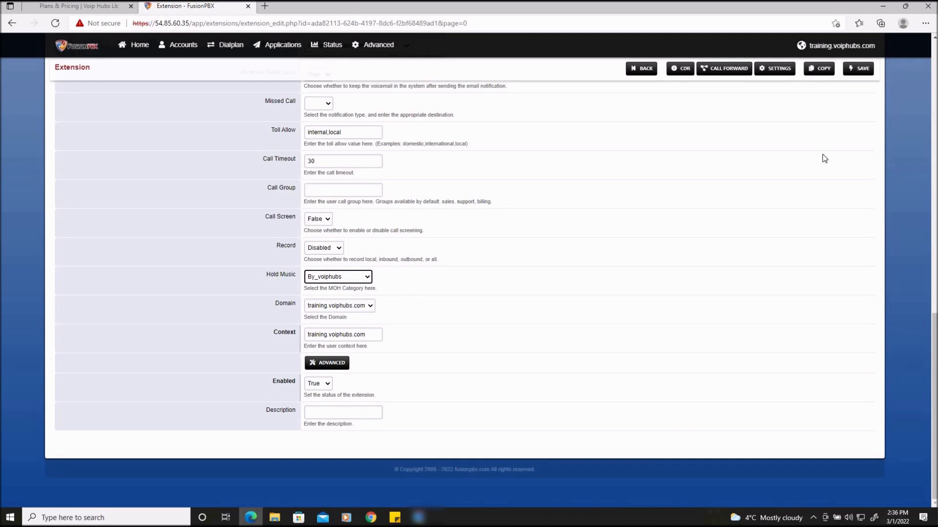
click(859, 69)
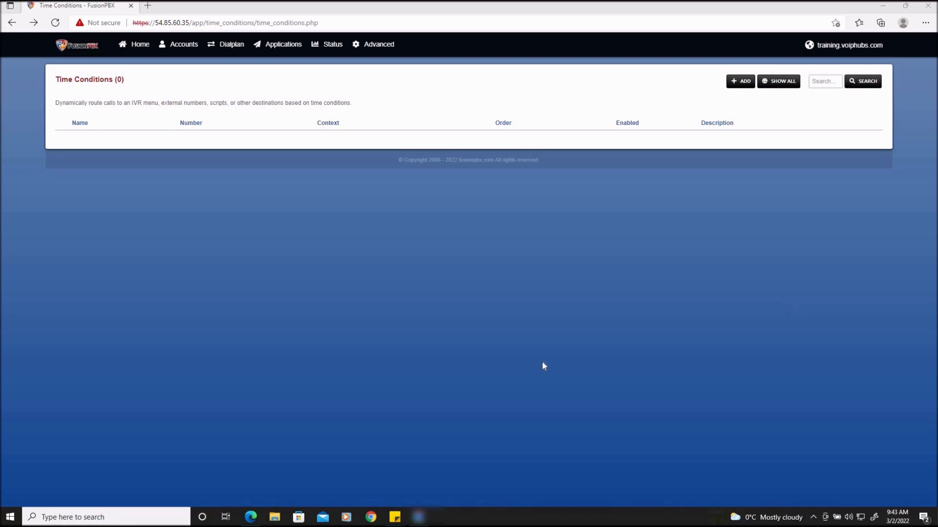
- Add a time condition named Working_Hours with extension number 800
mouse_move(282, 52)
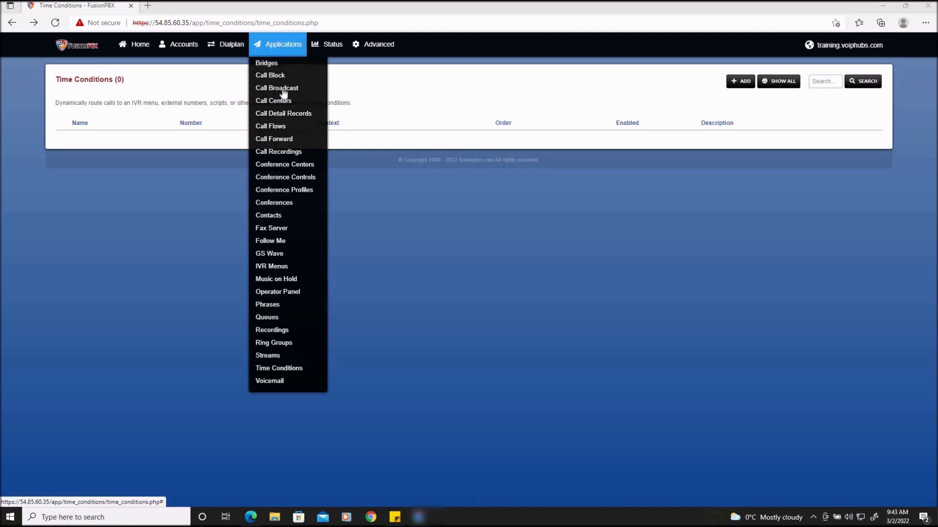
click(295, 373)
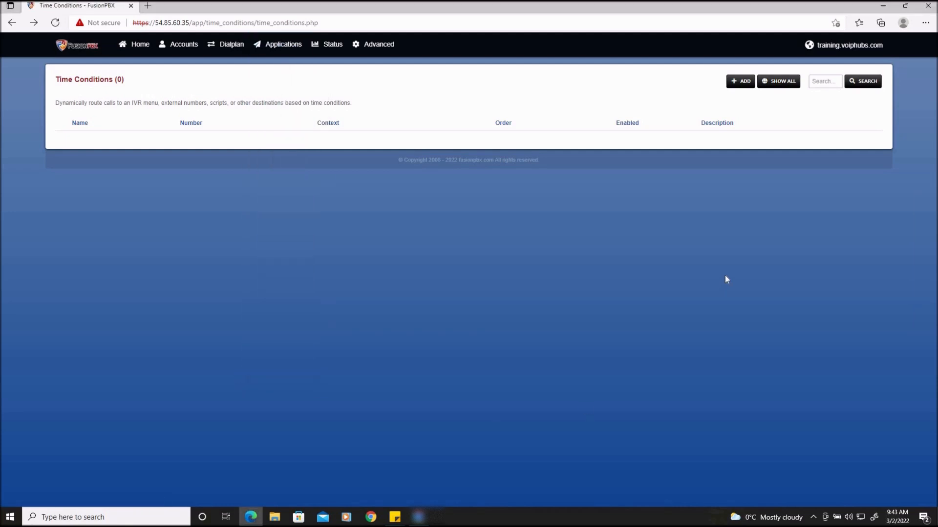
click(740, 81)
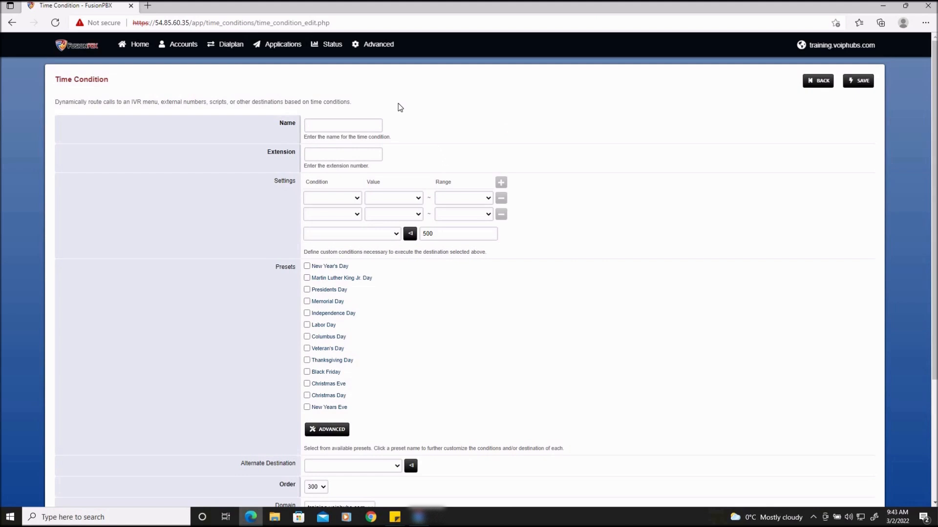
click(353, 122)
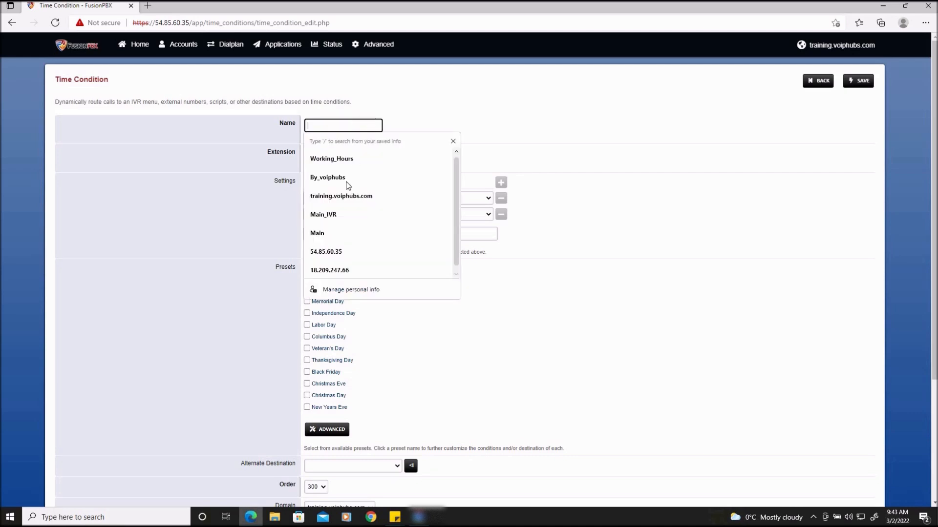
click(346, 163)
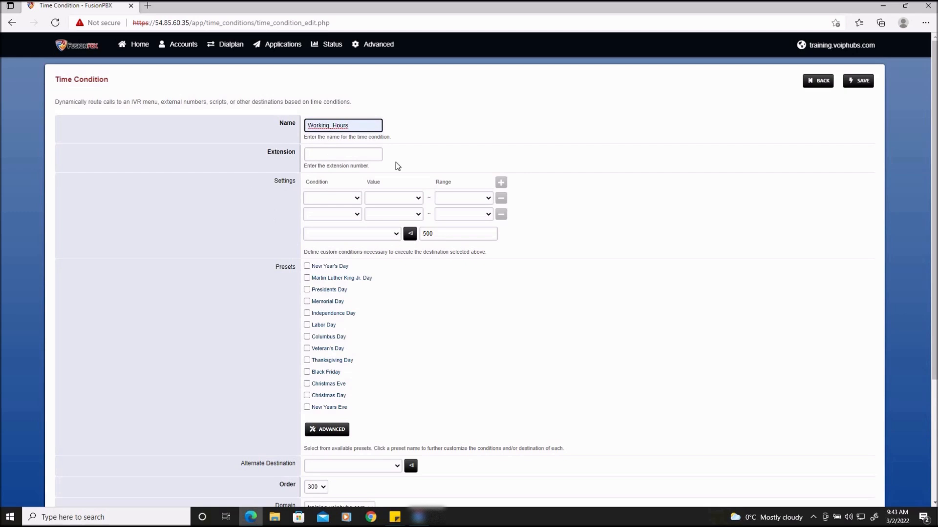
click(321, 151)
click(326, 186)
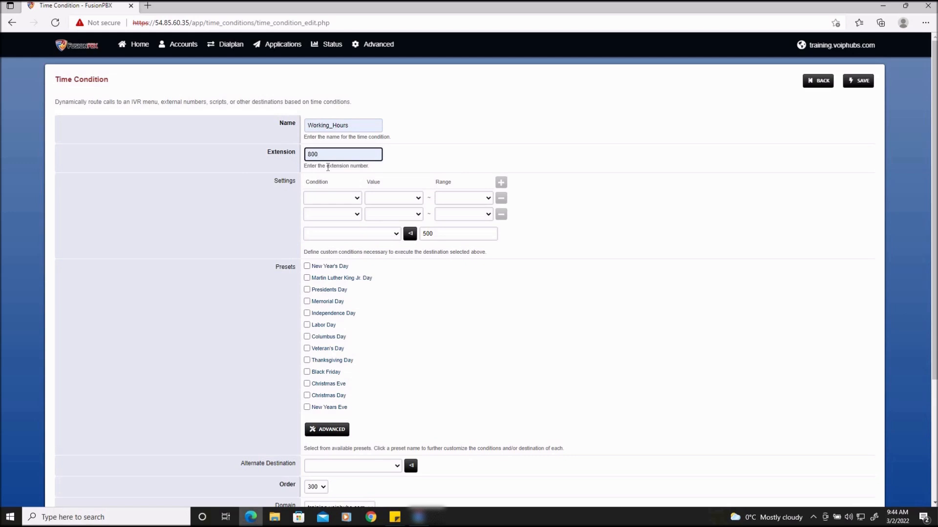
click(183, 54)
drag(256, 189, 280, 200)
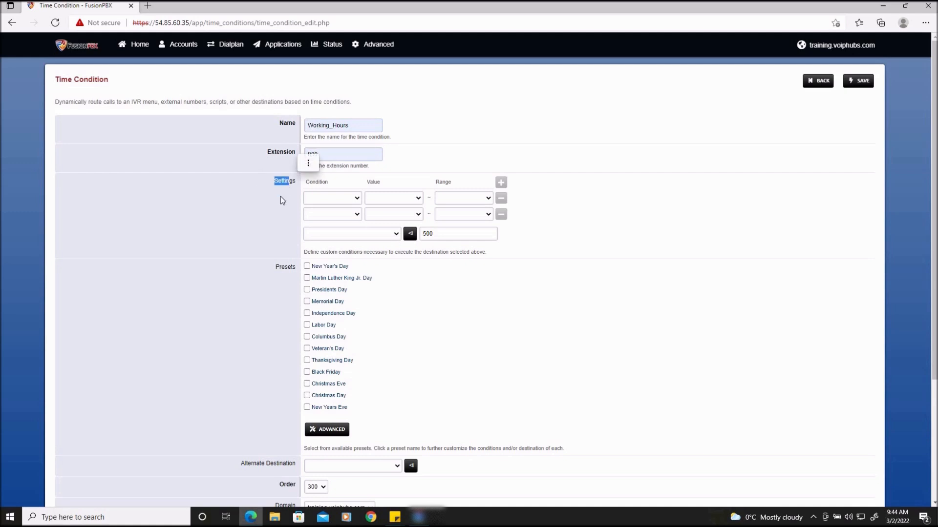
click(281, 196)
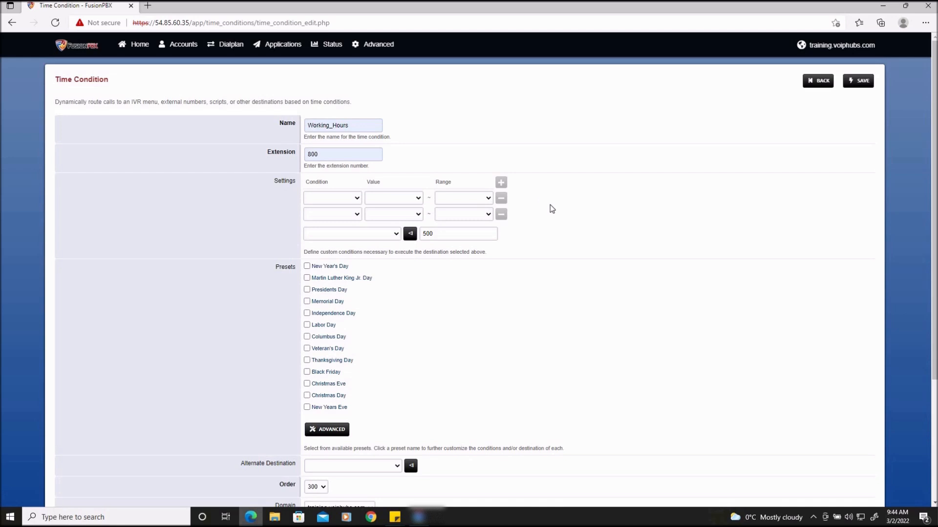
- Add two more condition rows to the settings and set the first condition to Day of Week from Monday to Friday
click(501, 183)
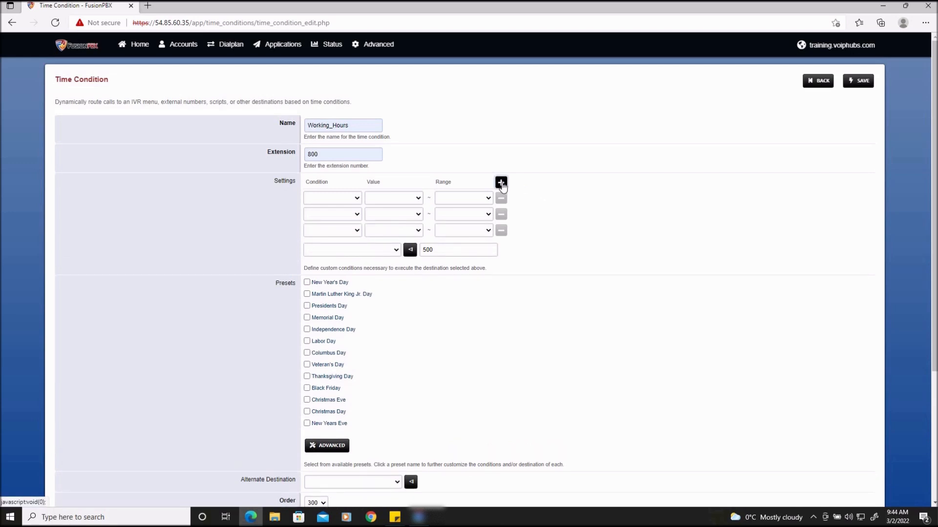
click(501, 183)
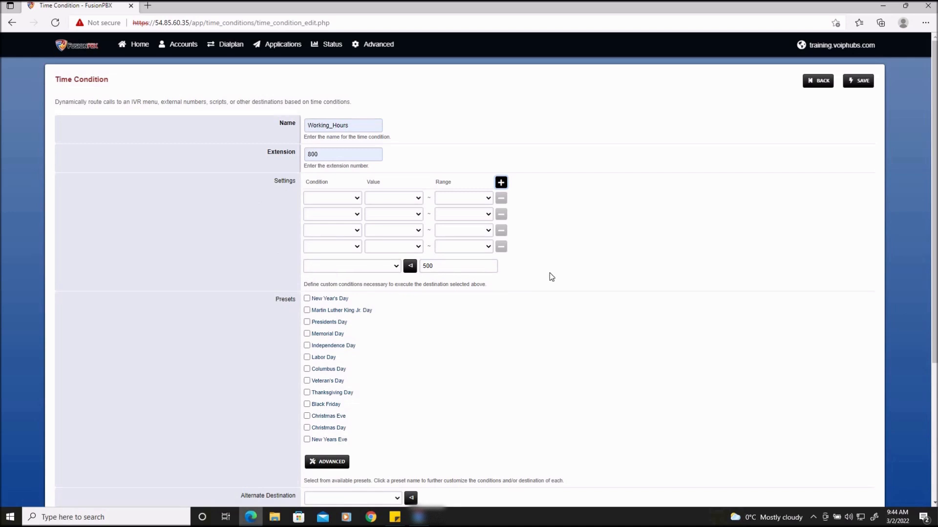
click(352, 201)
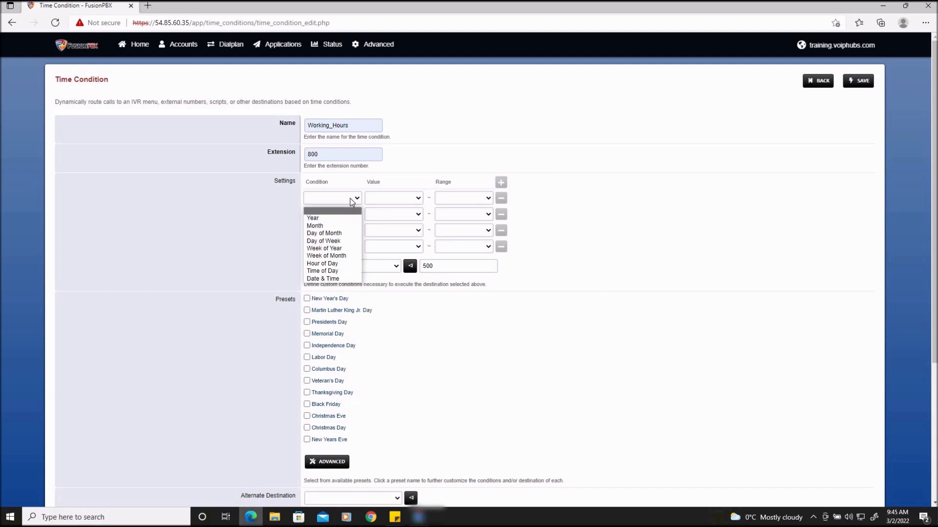
click(327, 241)
click(376, 199)
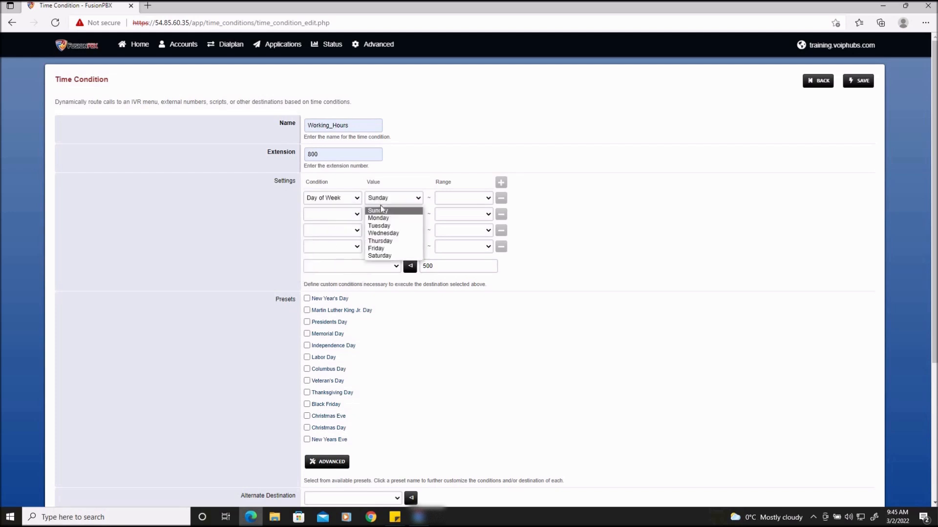
click(380, 216)
click(459, 197)
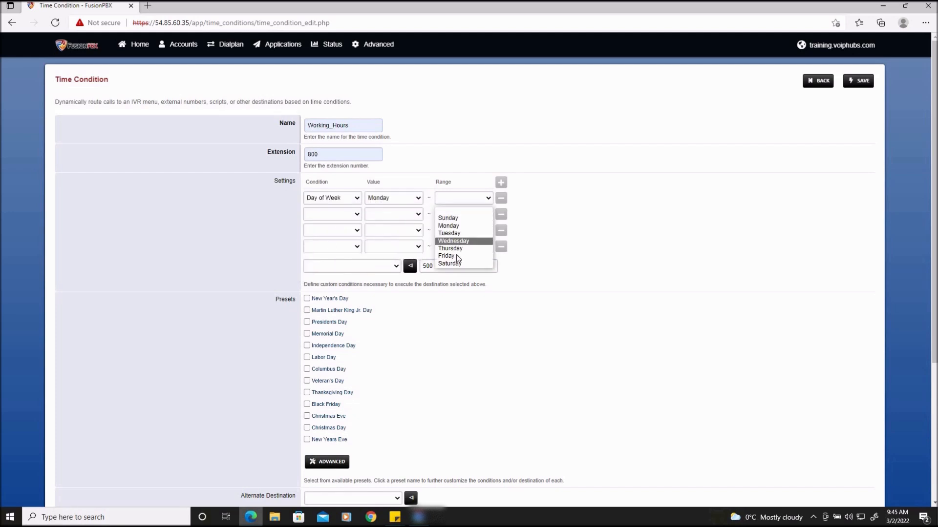
click(454, 258)
click(329, 215)
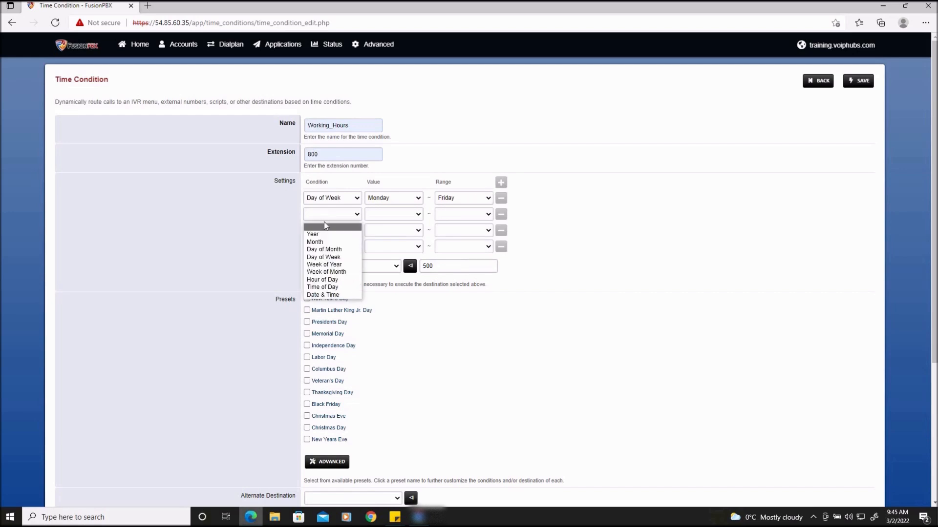
click(322, 281)
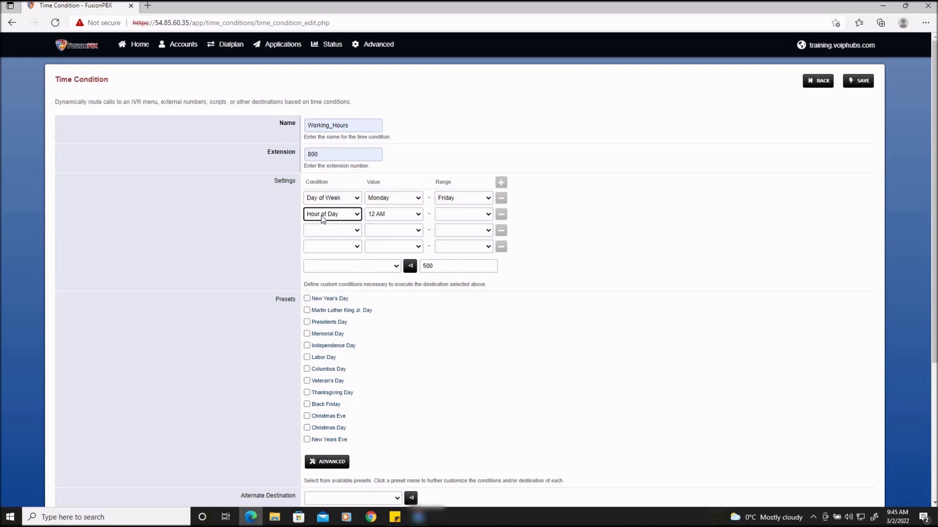
click(397, 214)
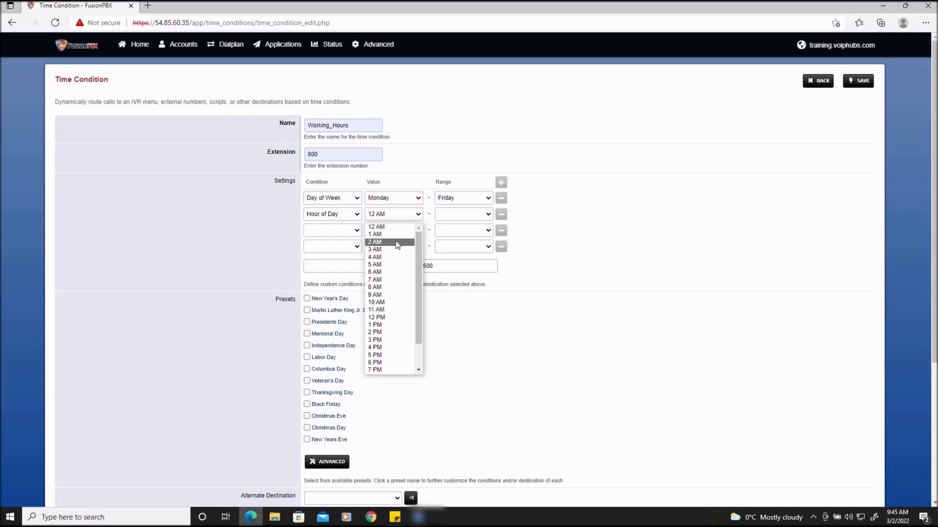
click(311, 214)
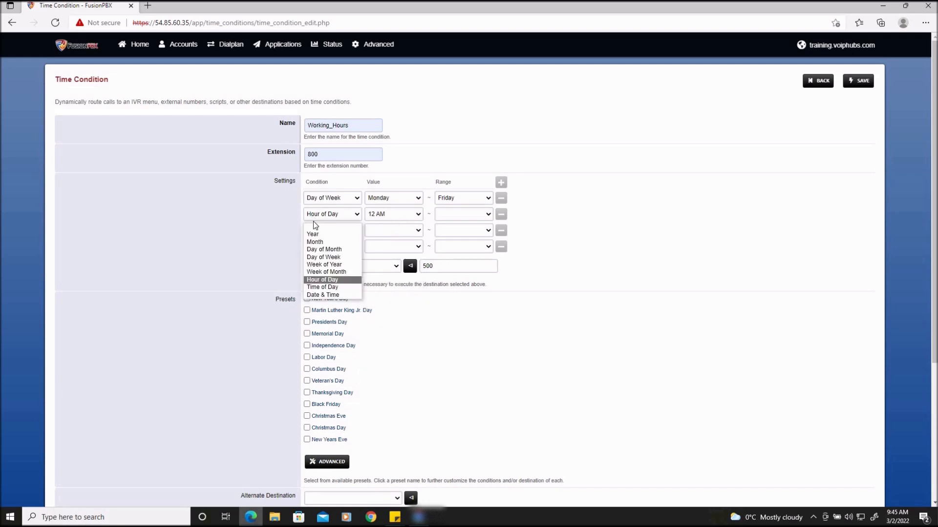
click(321, 287)
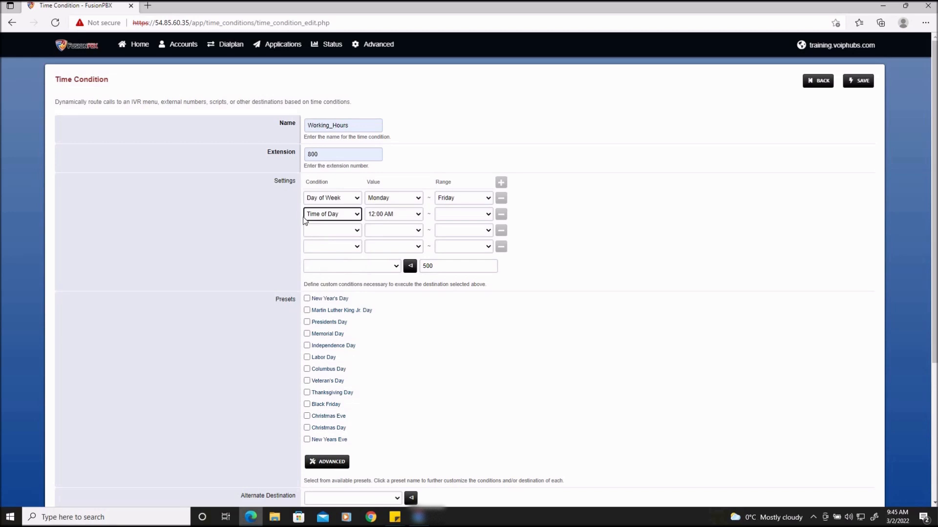
click(393, 217)
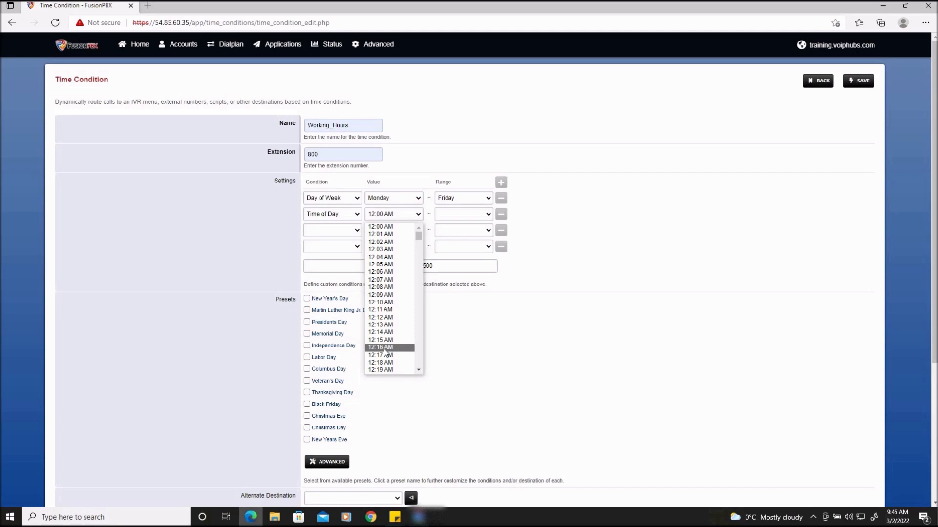
- Set the second condition to Hour of Day with a range from 9 AM to 5 PM
click(332, 216)
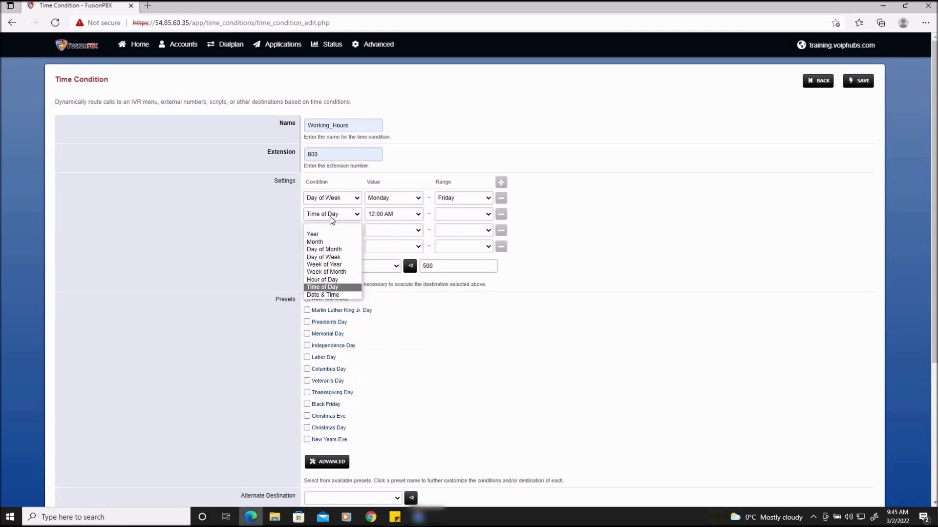
click(337, 276)
click(395, 215)
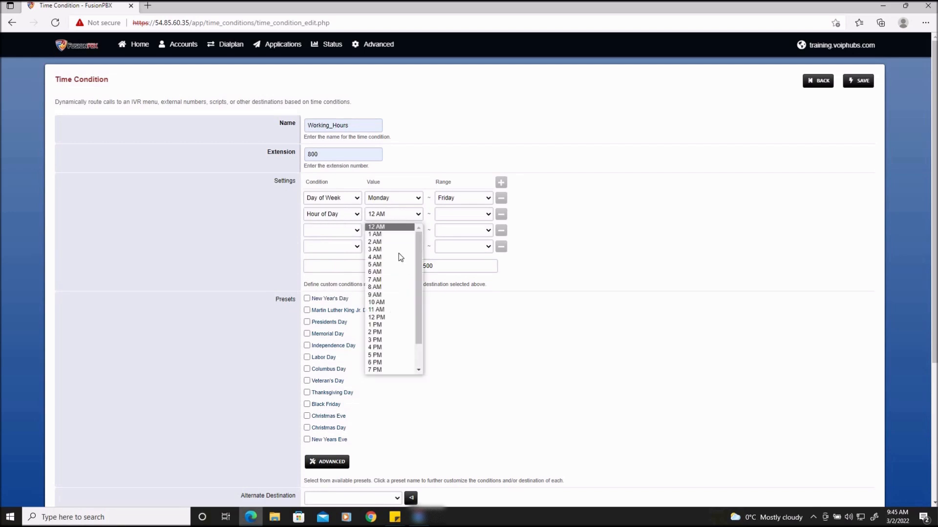
click(379, 295)
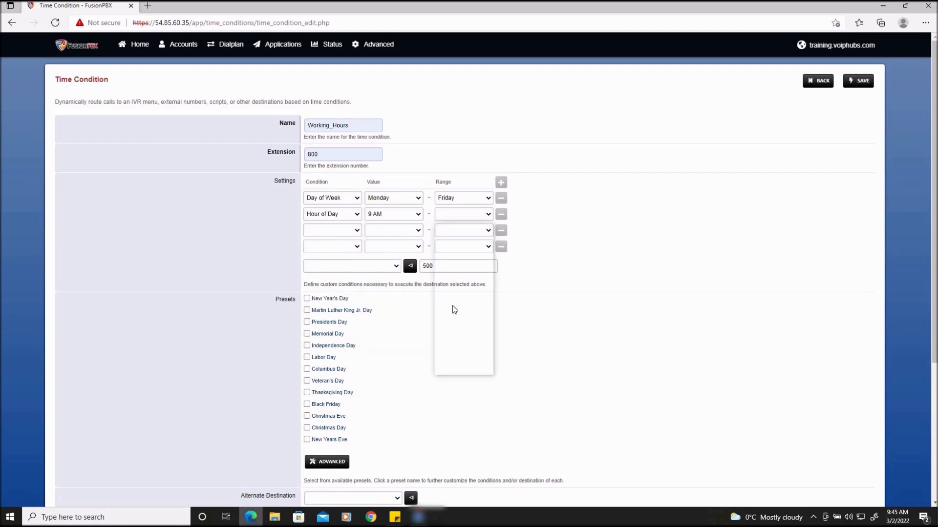
click(463, 214)
click(457, 364)
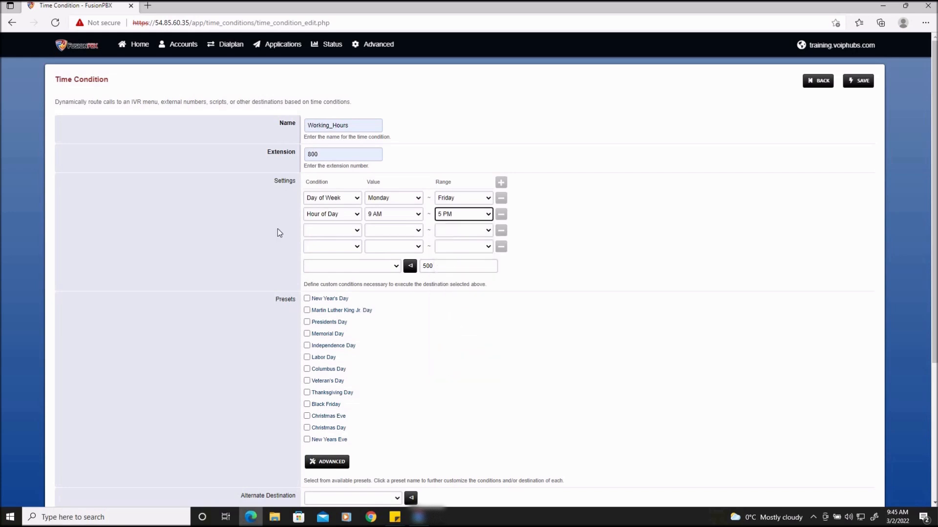
- Set the third condition to Year with a range from 2022 to 2023
click(326, 233)
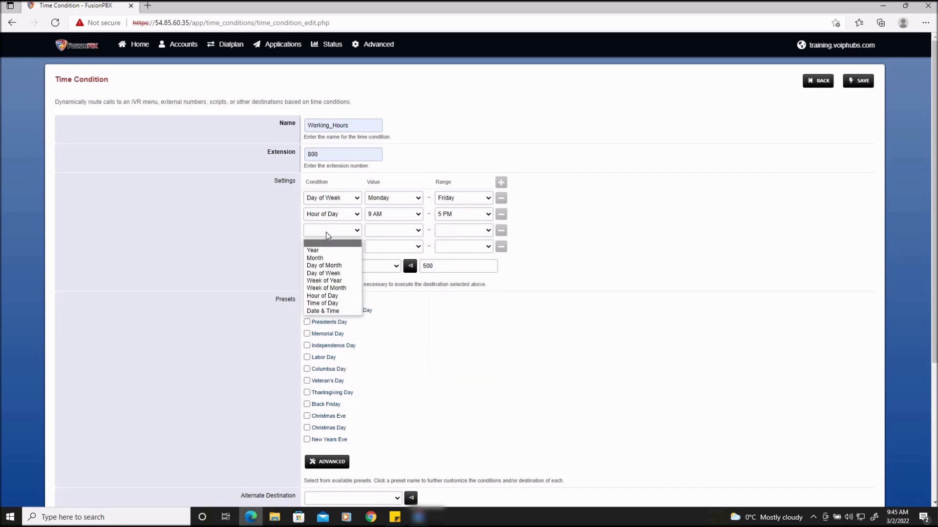
click(318, 250)
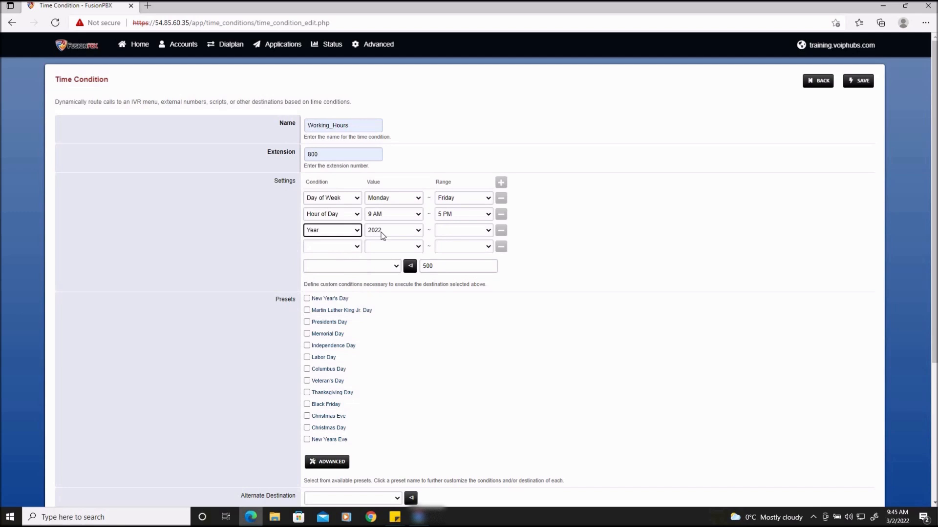
click(456, 230)
click(449, 257)
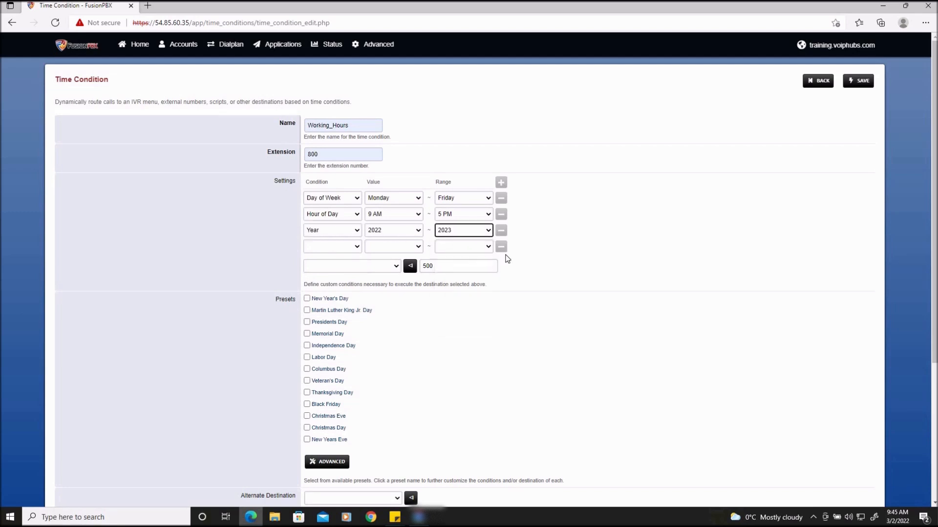
click(486, 233)
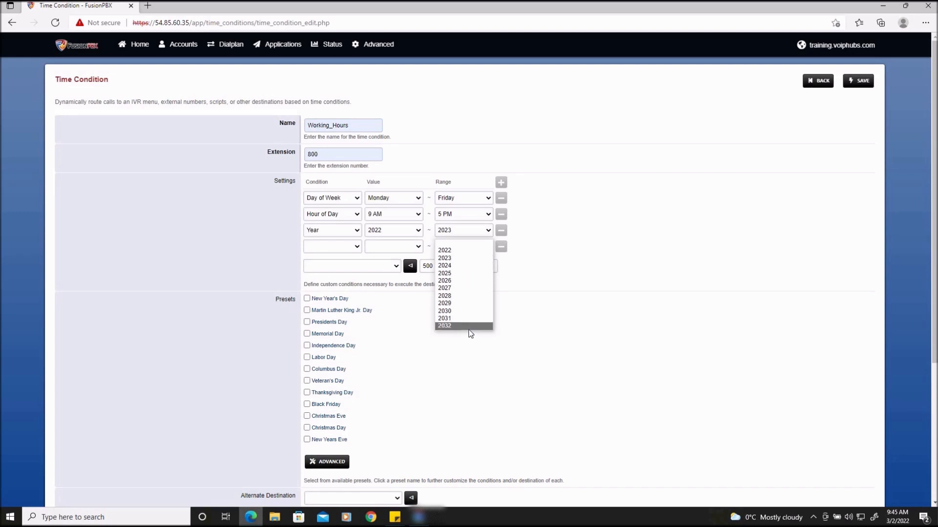
click(577, 272)
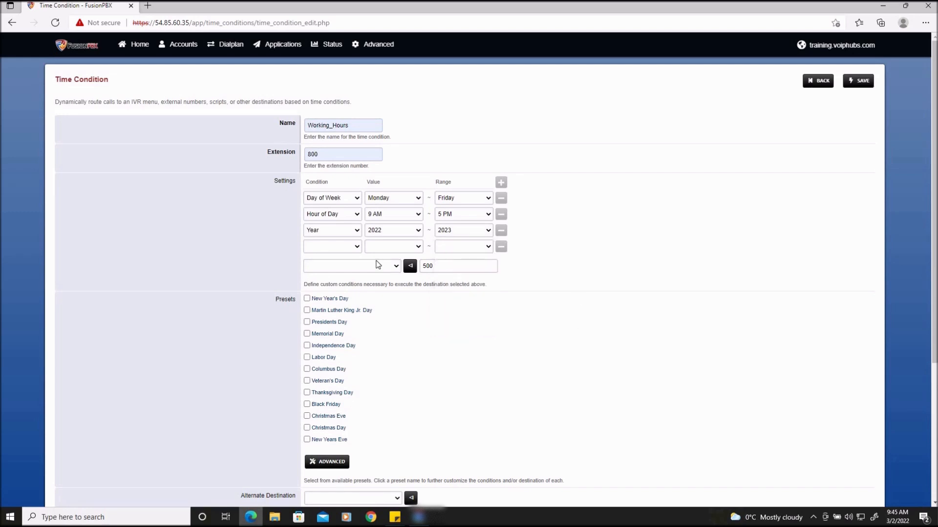
- Set the fourth condition to Month with a range from January to December
click(344, 251)
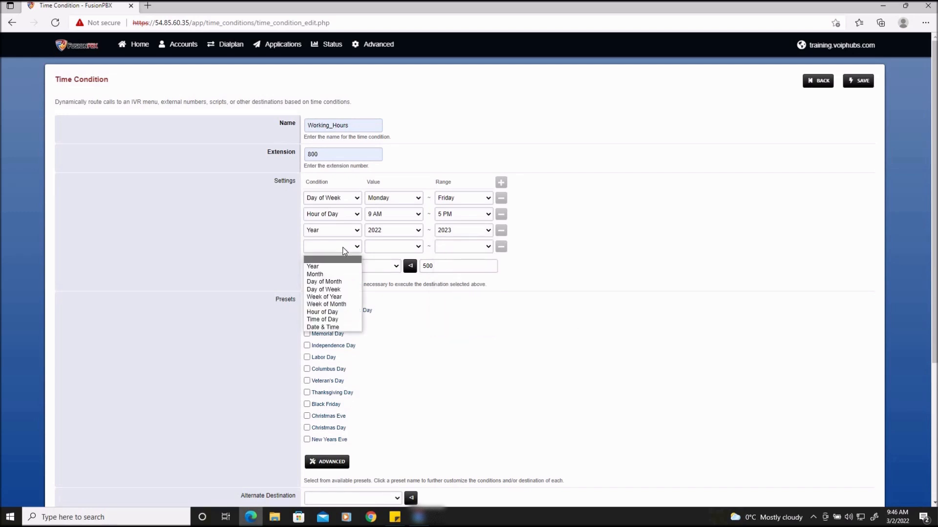
click(330, 270)
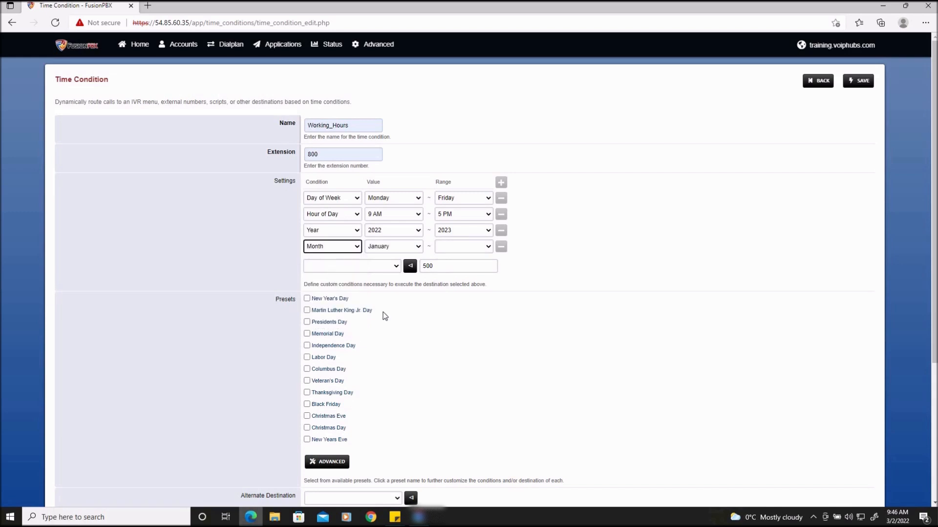
click(453, 250)
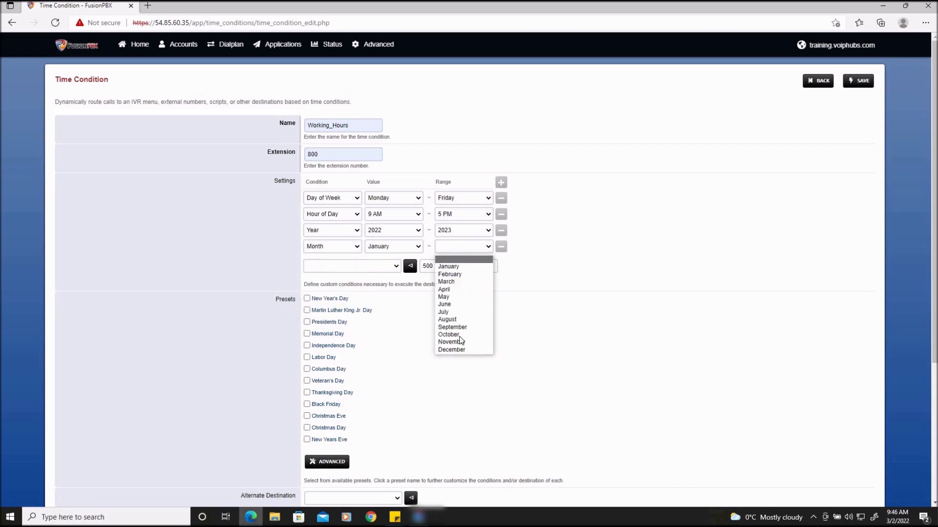
click(458, 349)
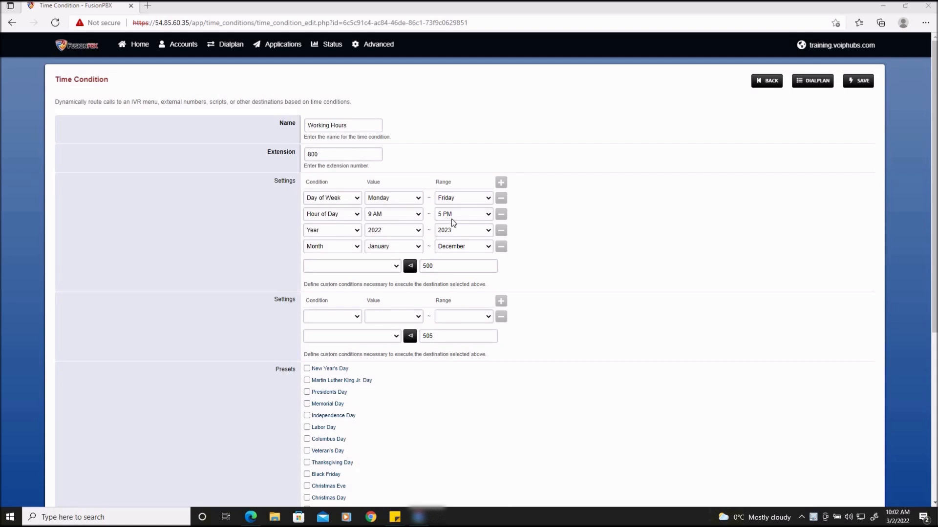
click(394, 267)
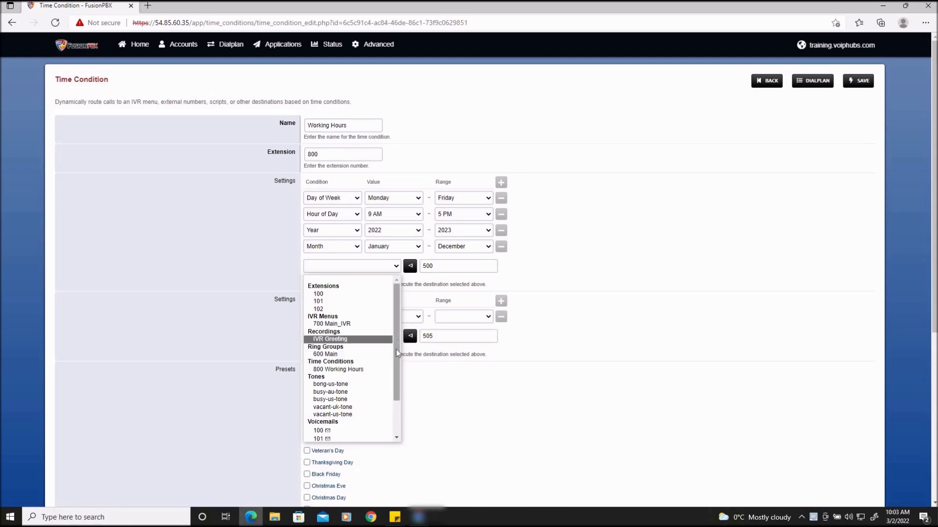
drag(396, 350, 395, 376)
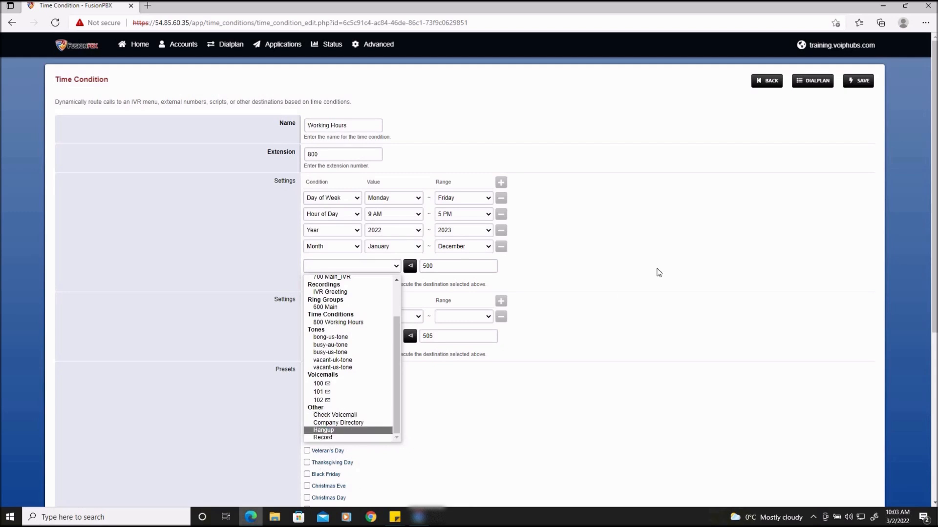
click(615, 257)
- Route calls matching the first settings group to the 600 Main ring group and save the time condition
click(370, 271)
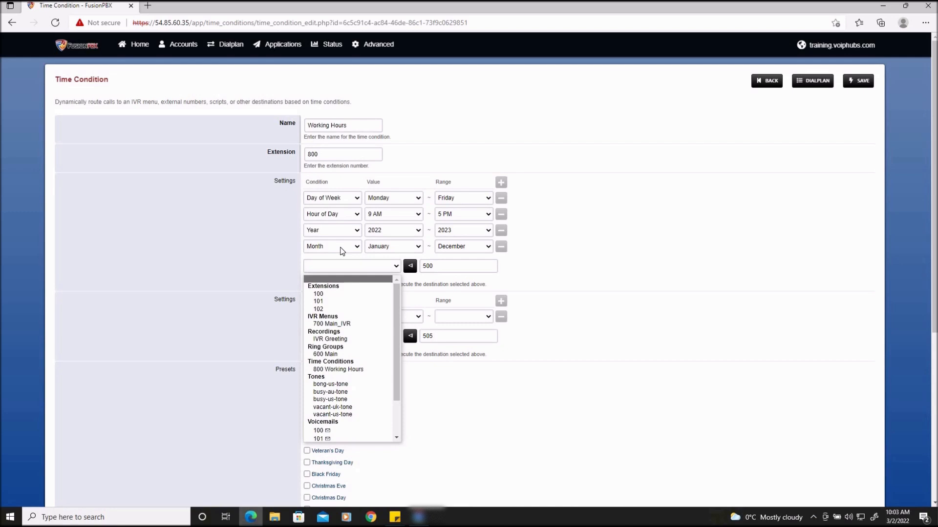
click(326, 355)
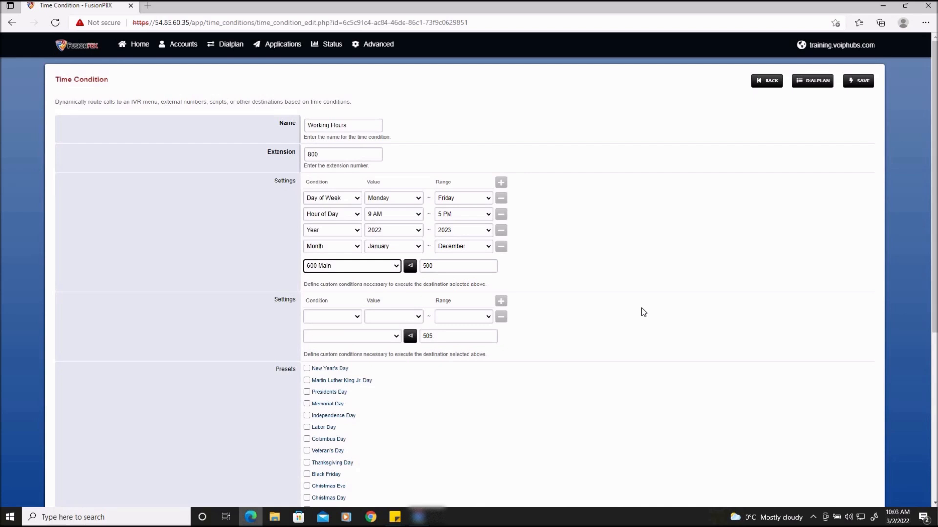
click(861, 87)
scroll(585, 215, down, 5)
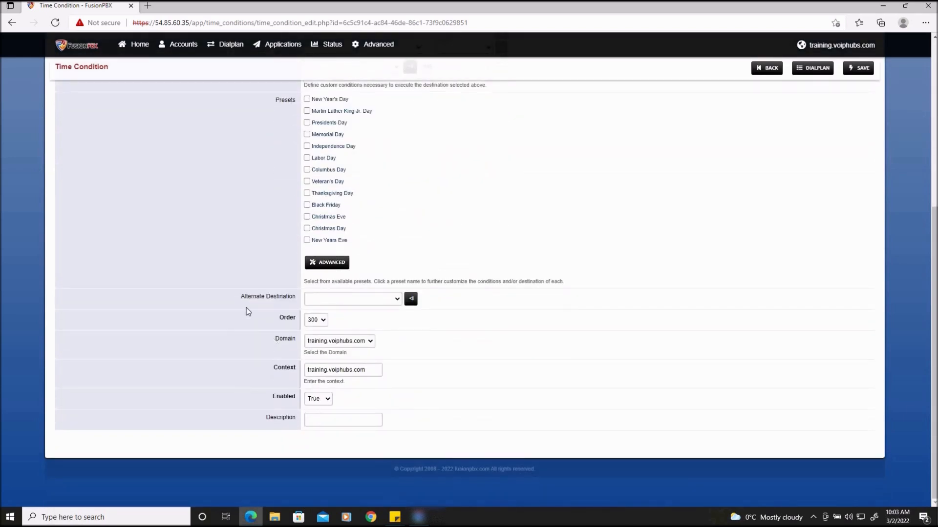
drag(238, 297, 297, 296)
click(242, 306)
click(397, 299)
mouse_move(399, 342)
mouse_down()
mouse_move(398, 378)
mouse_move(399, 328)
mouse_up()
scroll(413, 249, up, 6)
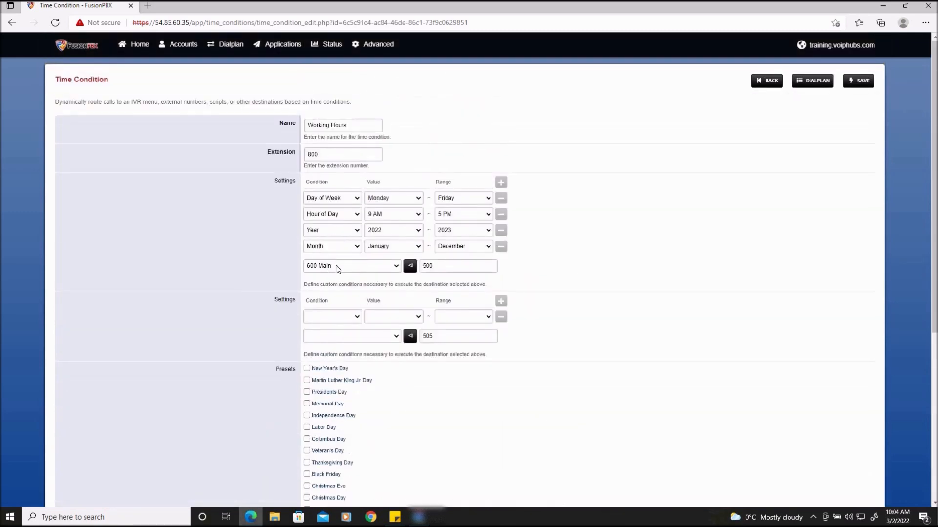
- Set the time condition's alternate destination to Hangup and save it
scroll(500, 342, down, 5)
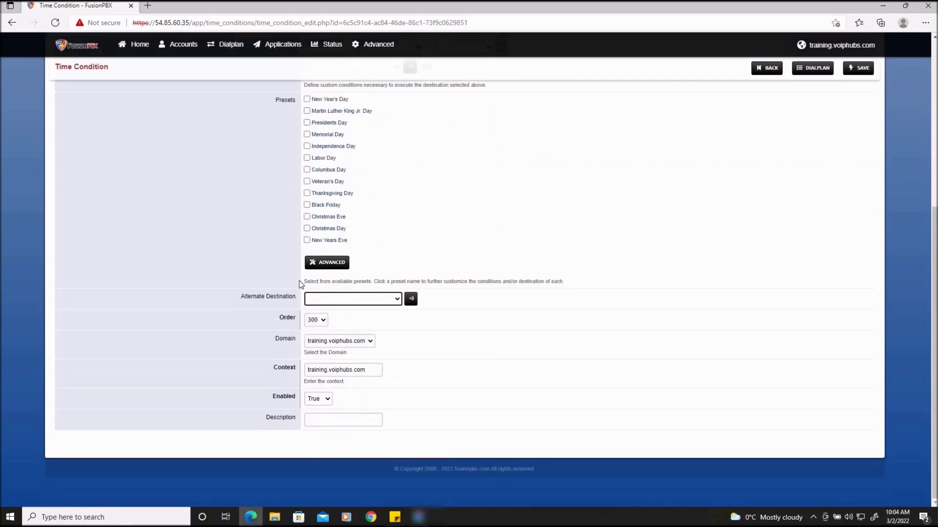
click(397, 299)
drag(398, 331, 401, 395)
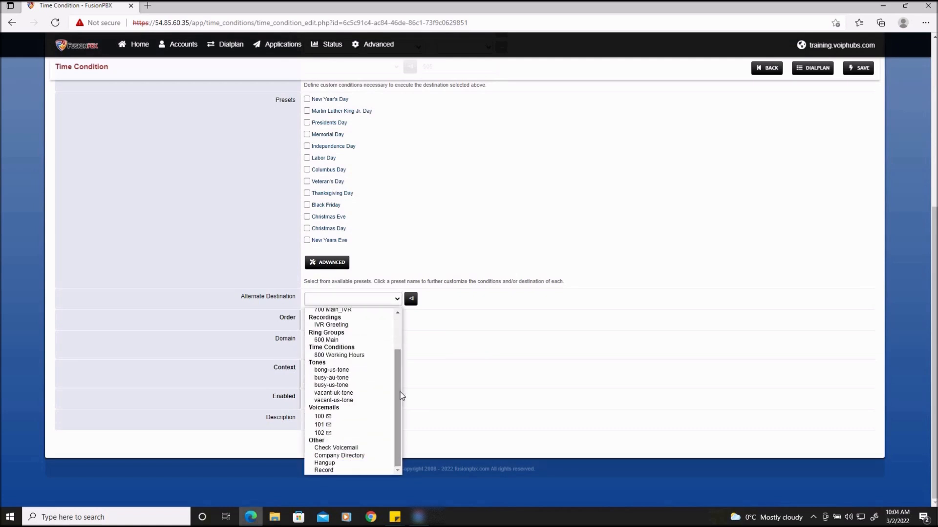
click(346, 463)
click(858, 68)
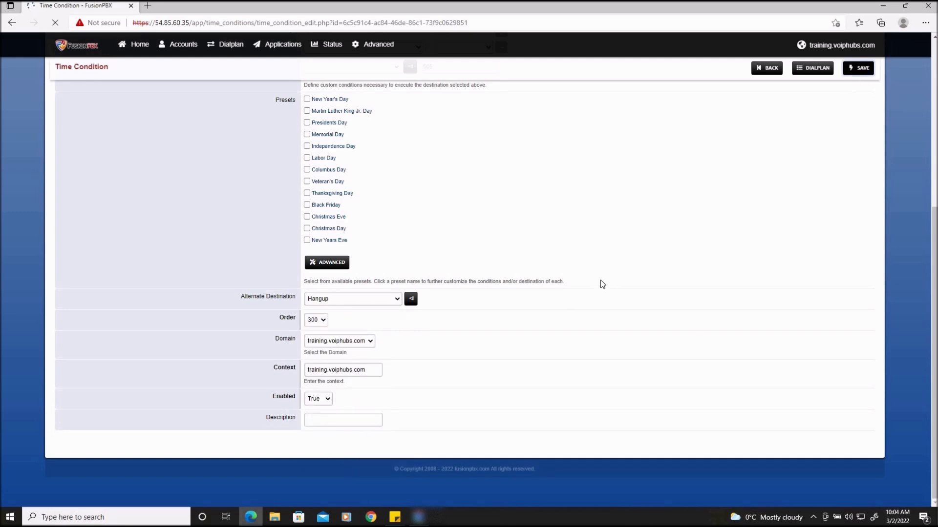
scroll(600, 273, down, 5)
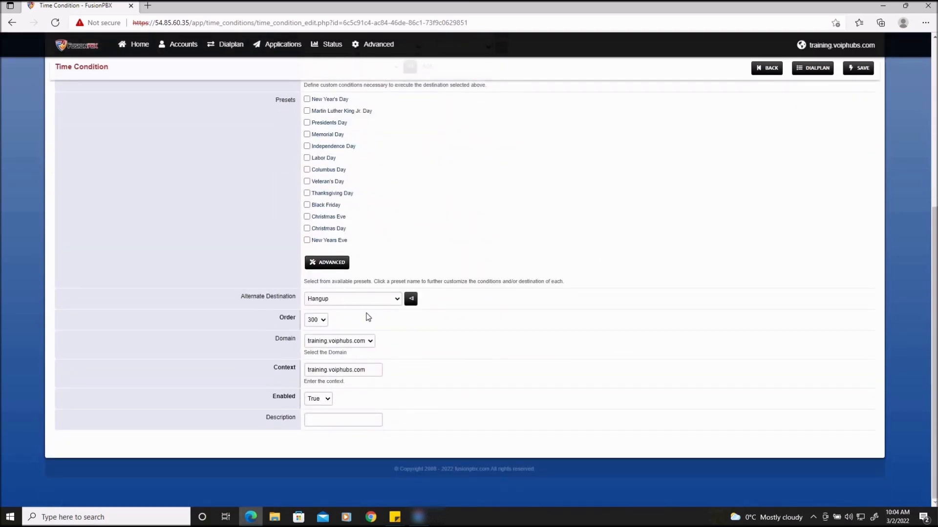
scroll(530, 358, up, 5)
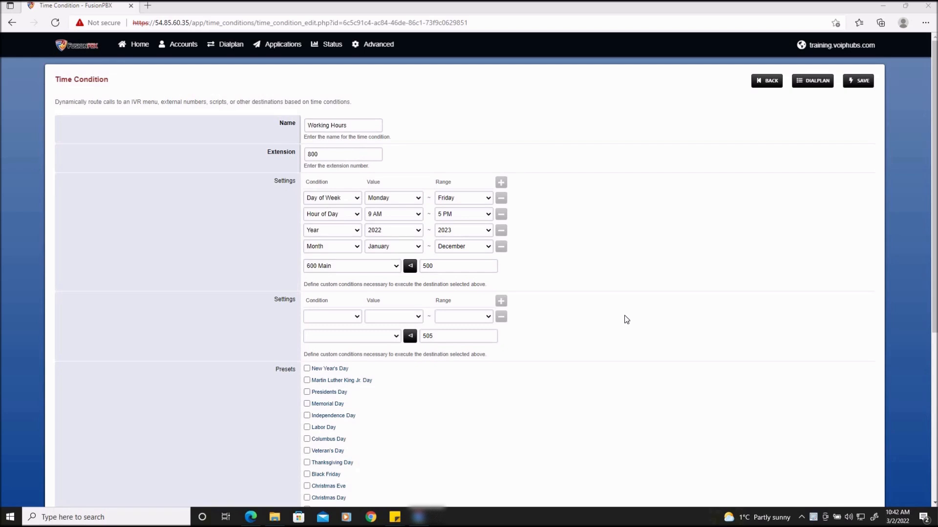
- Change the existing inbound destination's action to the 800 Working Hours time condition and save it
mouse_move(233, 49)
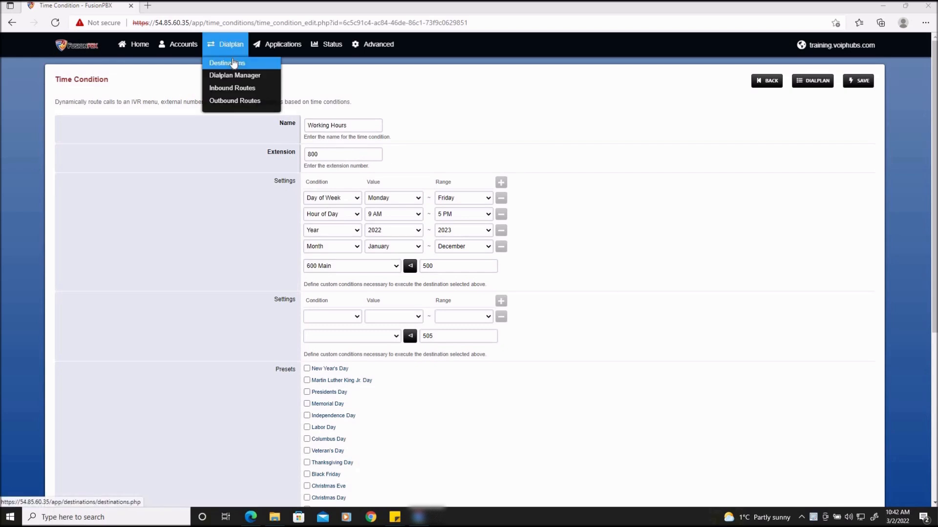
click(233, 62)
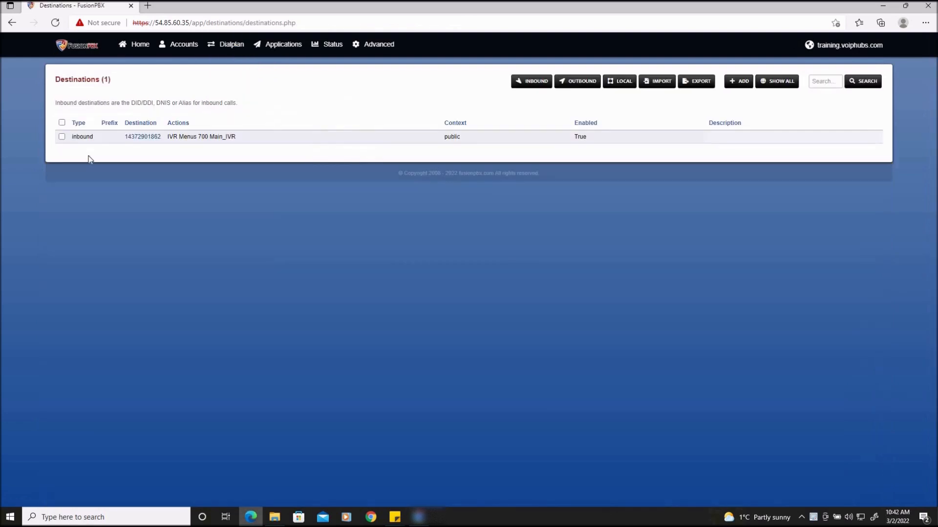
click(107, 143)
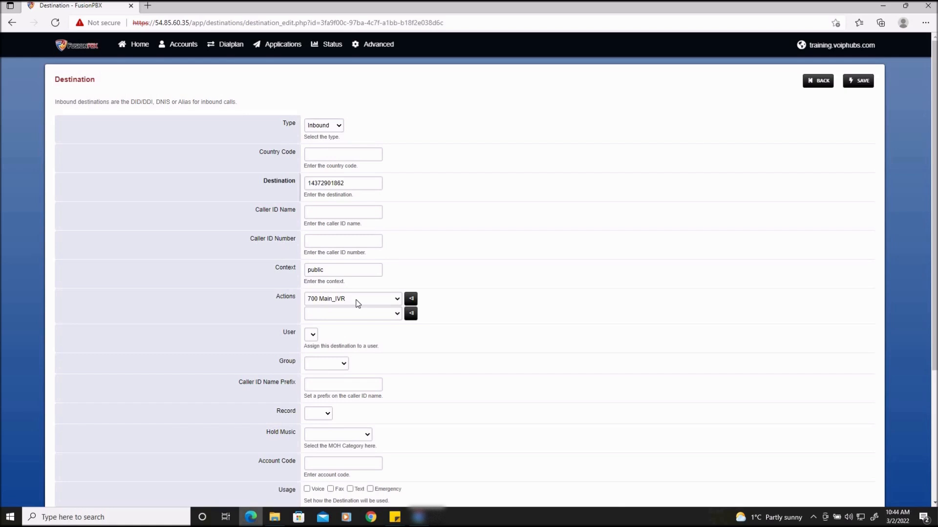
click(358, 304)
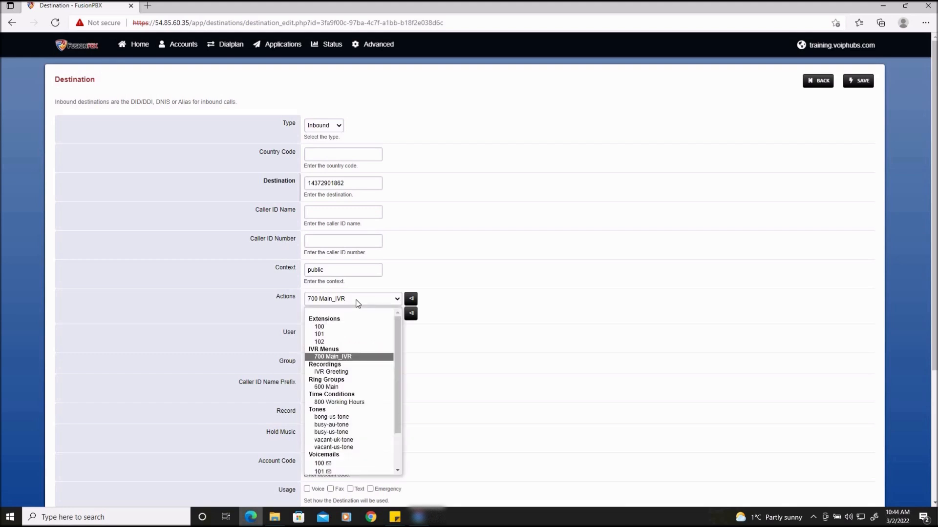
click(328, 402)
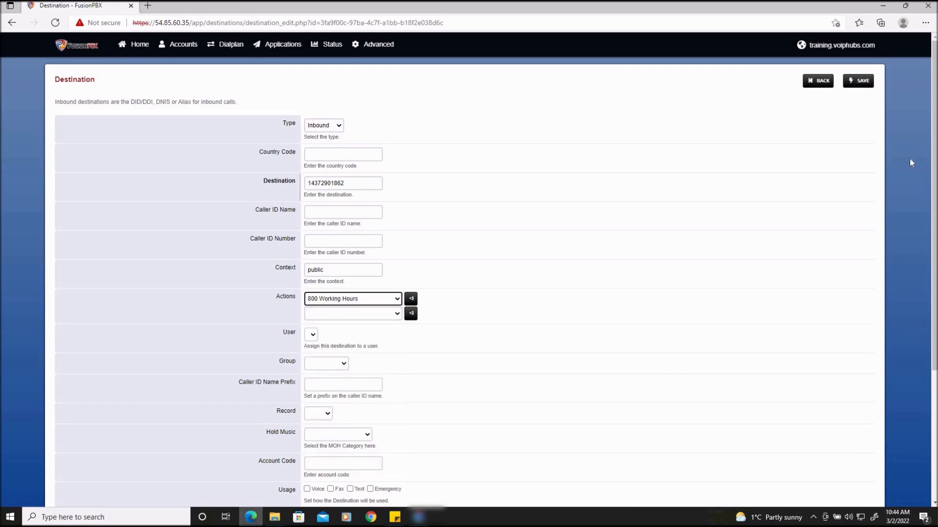
click(862, 82)
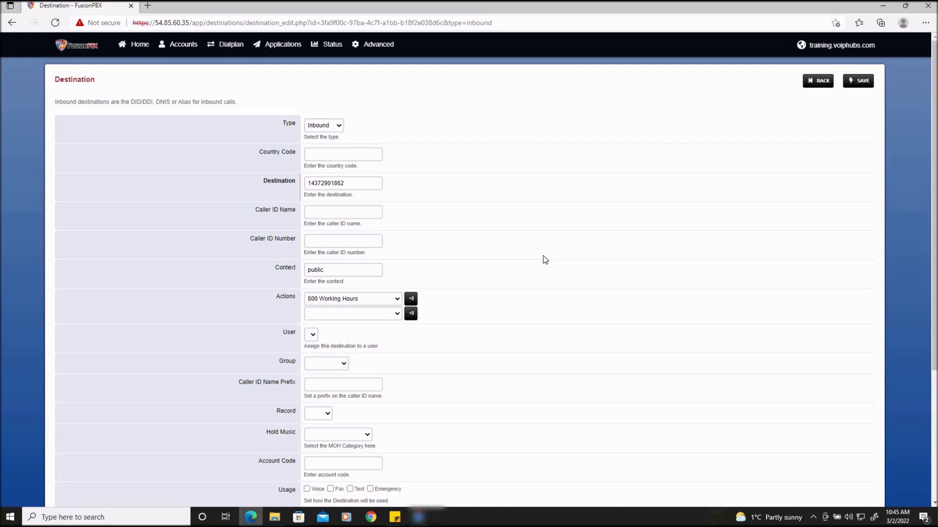
- Search the default settings for time_zone
click(377, 51)
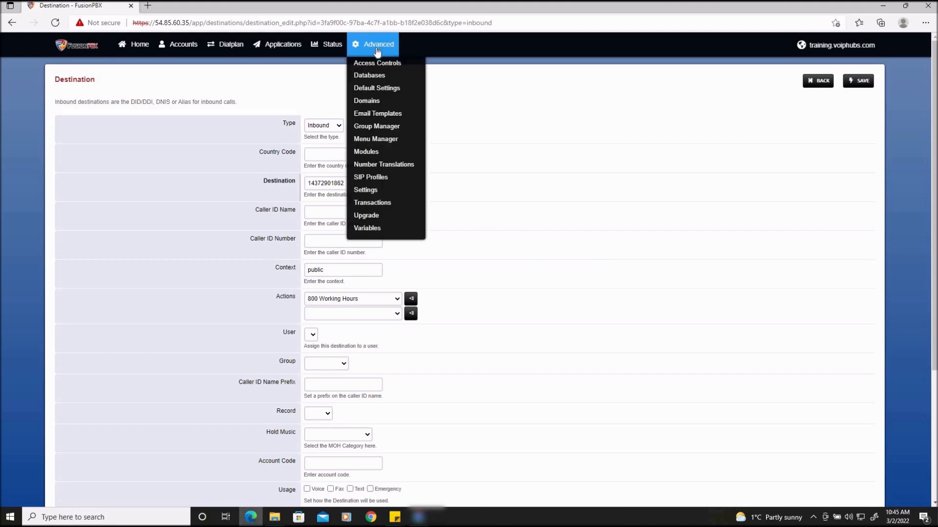
click(388, 90)
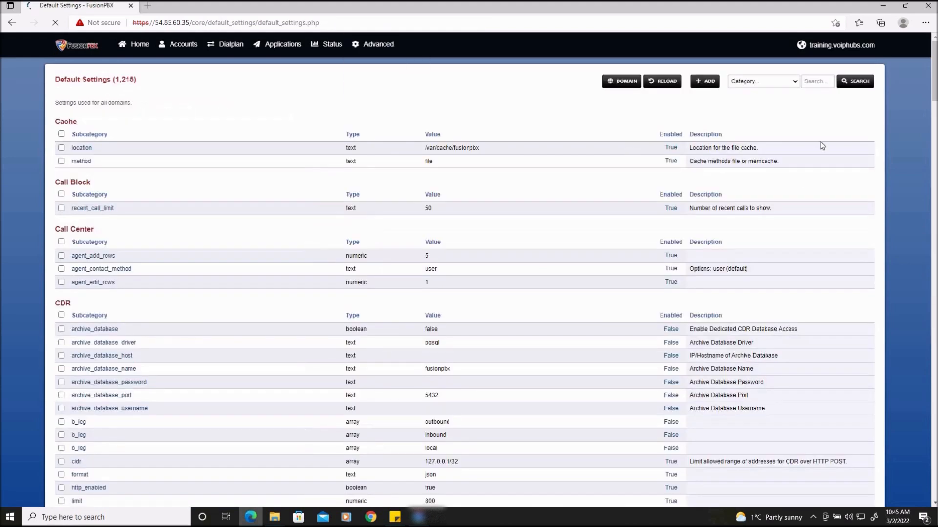
click(814, 83)
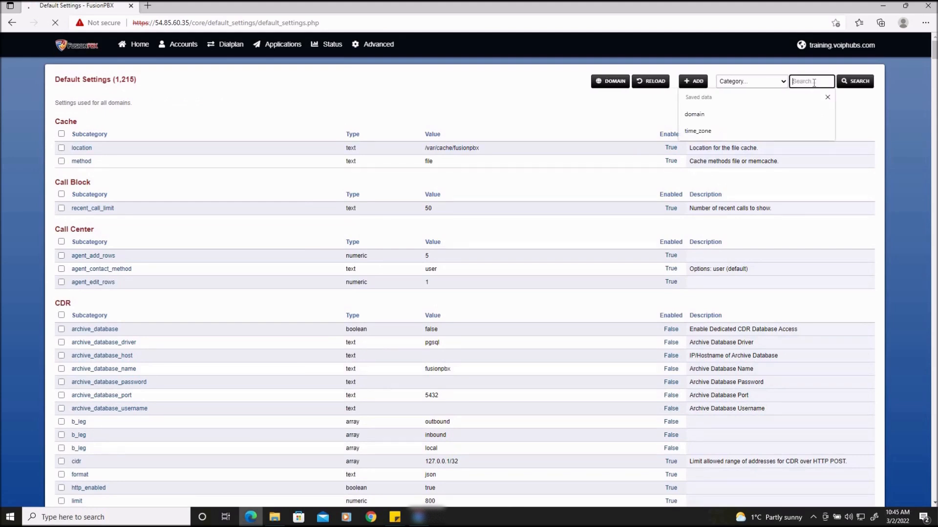
click(728, 131)
click(855, 81)
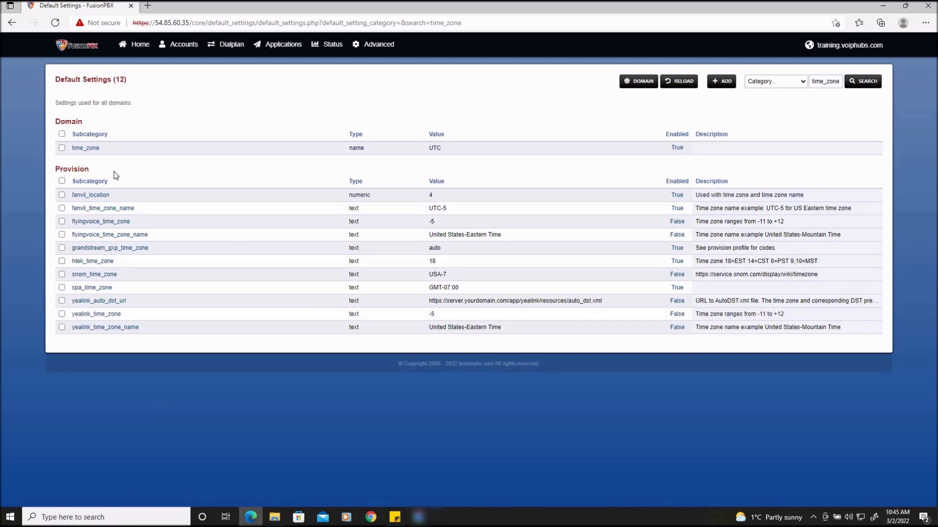
- Copy the Domain category's time_zone default setting to the training.voiphubs.com domain
click(62, 148)
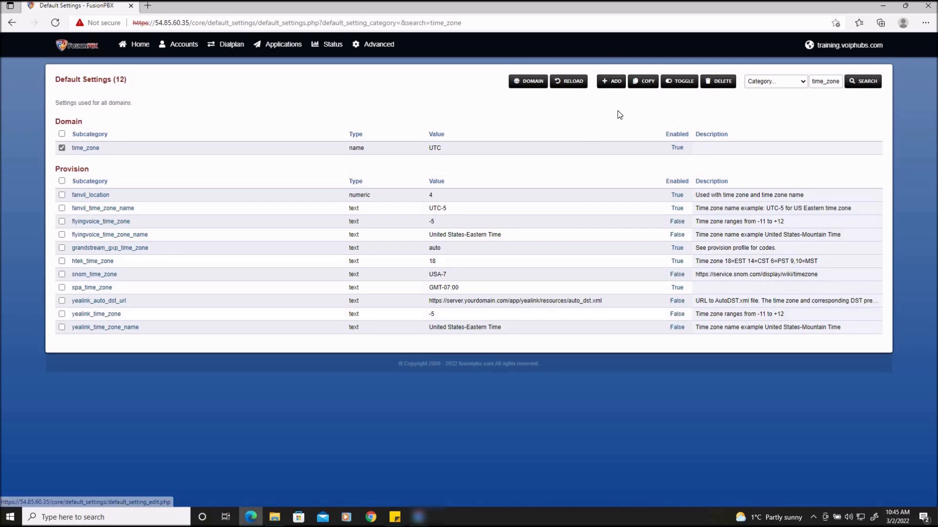
click(643, 82)
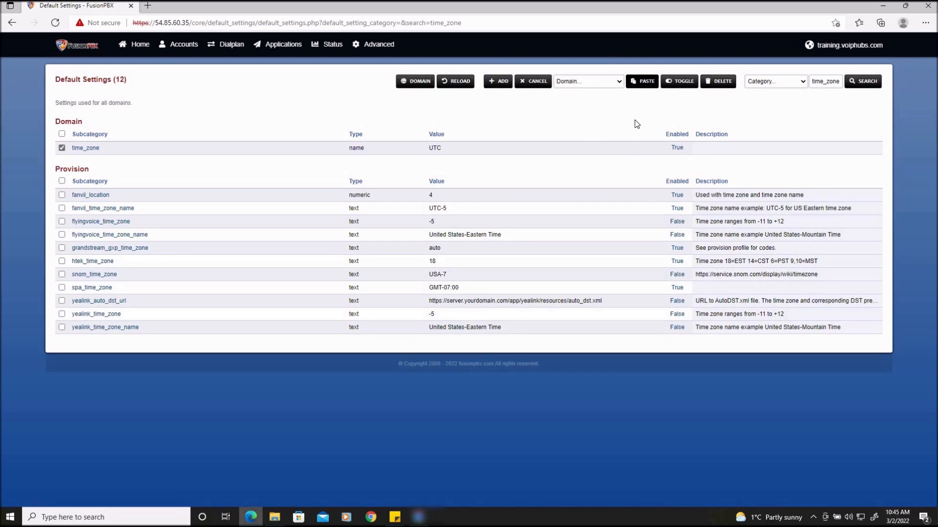
click(613, 82)
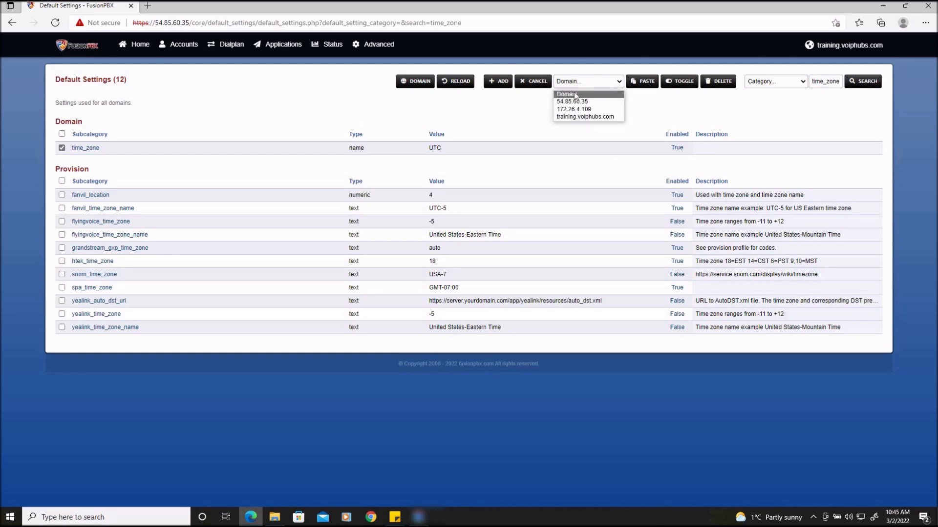
click(599, 117)
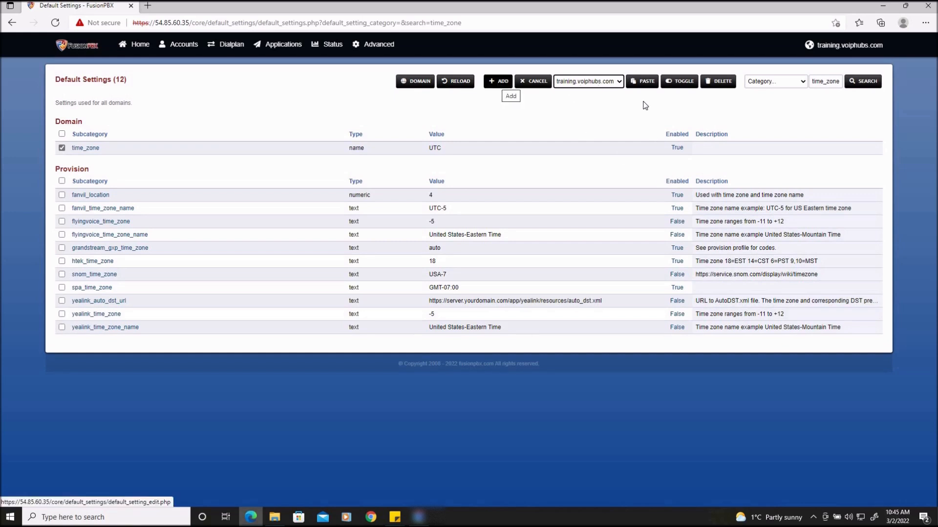
click(633, 83)
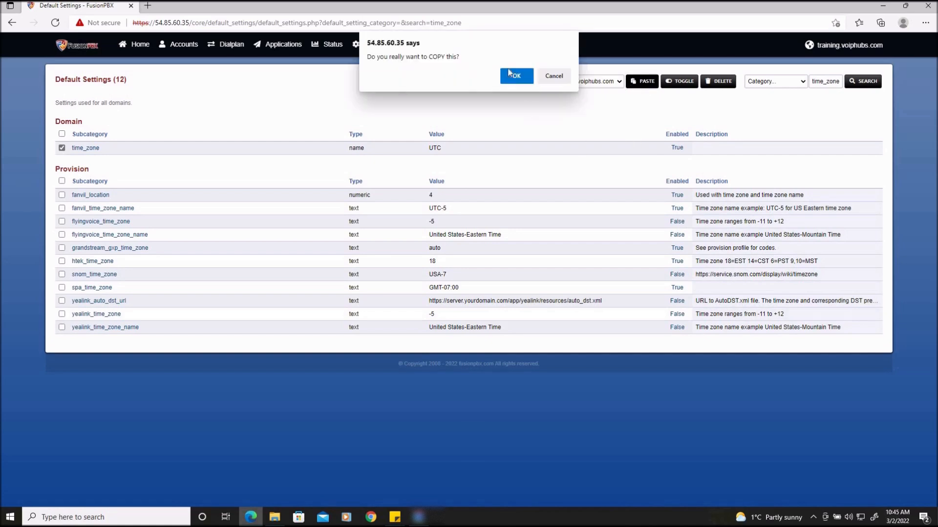
click(517, 86)
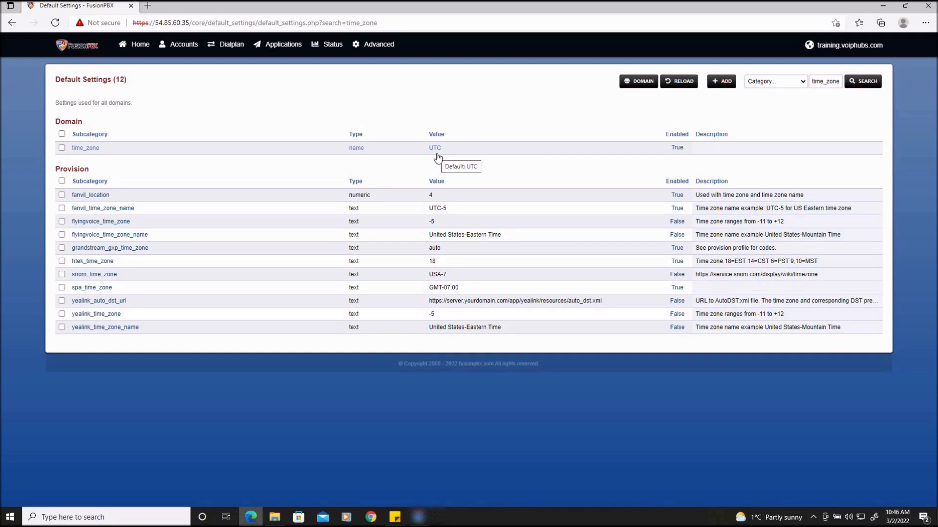
- Open the domain-specific settings of training.voiphubs.com from the list of domains
click(367, 45)
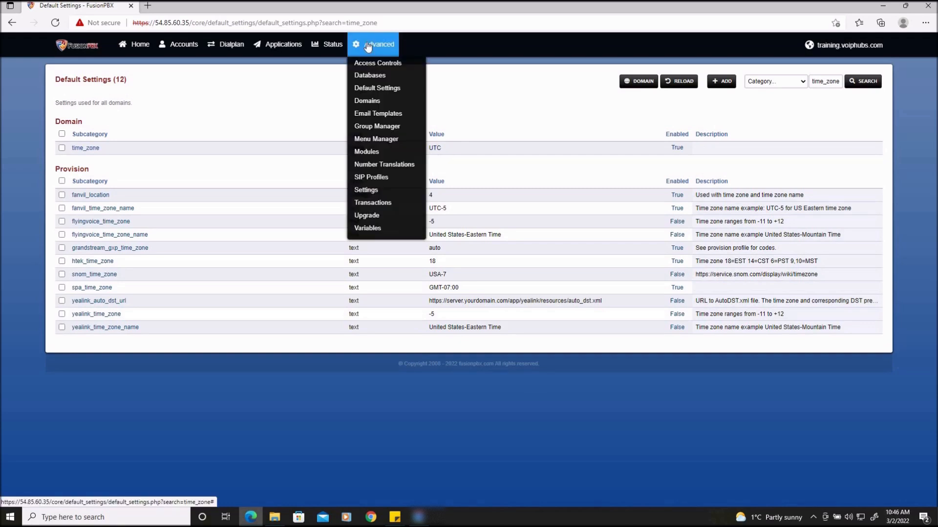
click(366, 104)
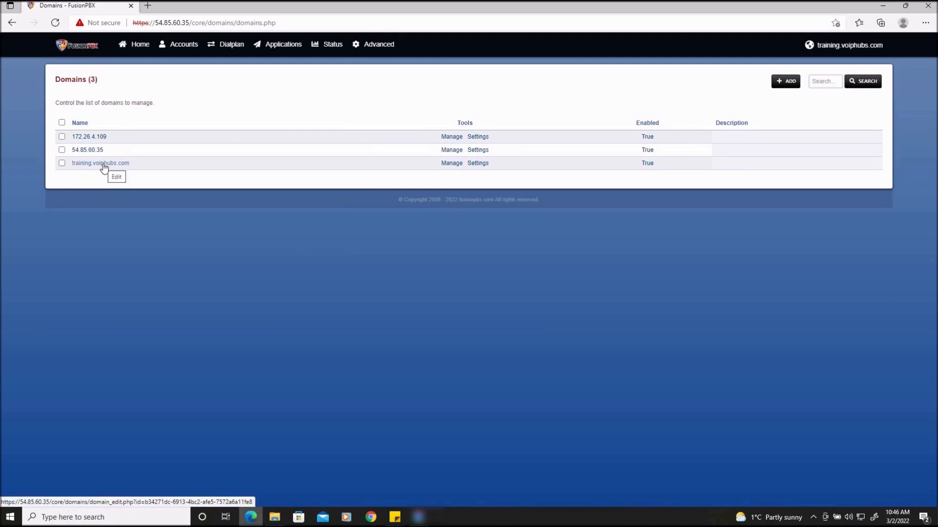
click(104, 163)
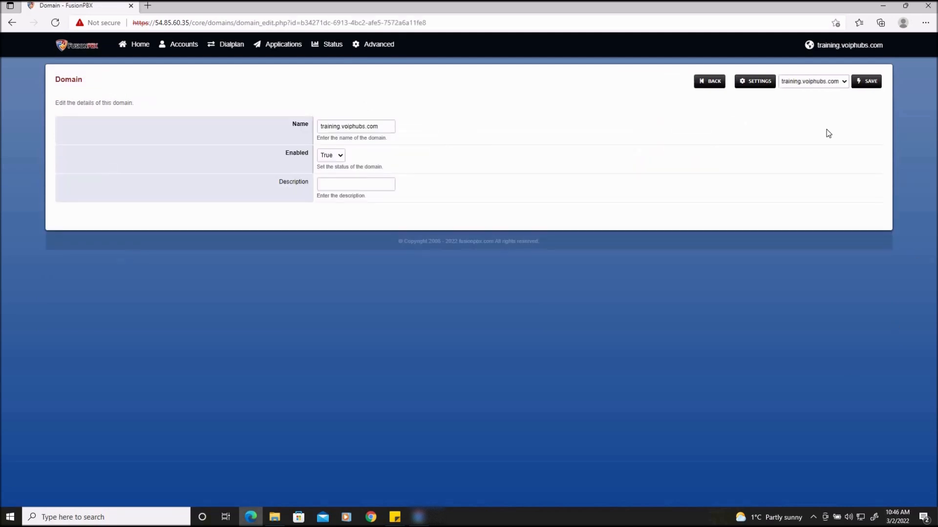
click(756, 83)
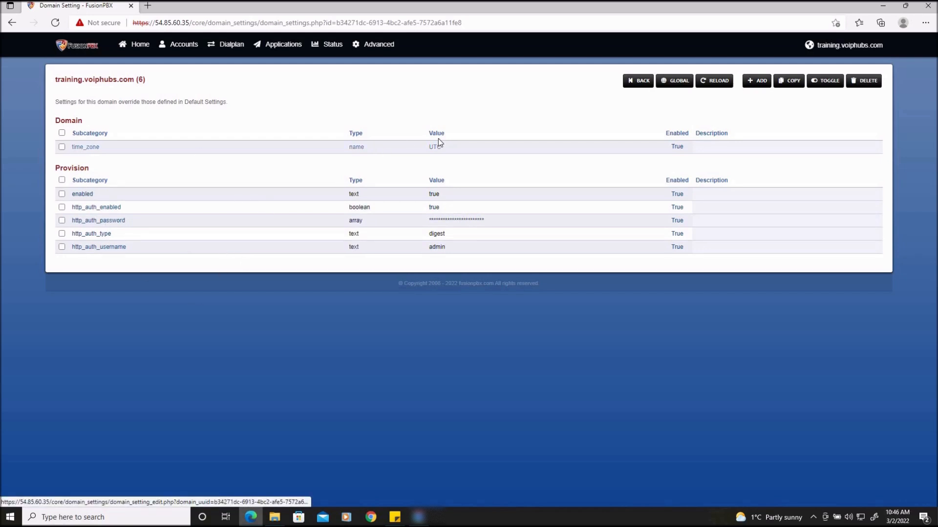
- Set the domain's time_zone value to (UTC -05:00) America/Toronto and save the setting
click(108, 152)
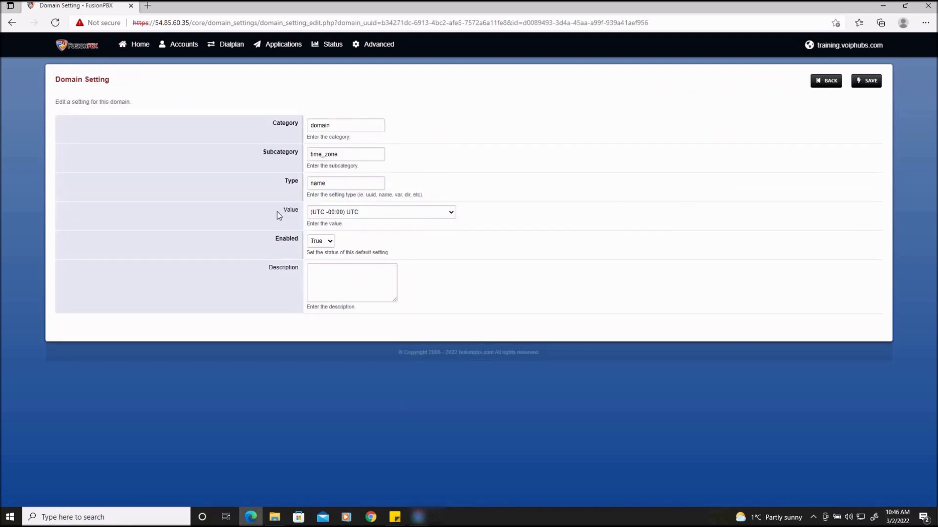
click(451, 213)
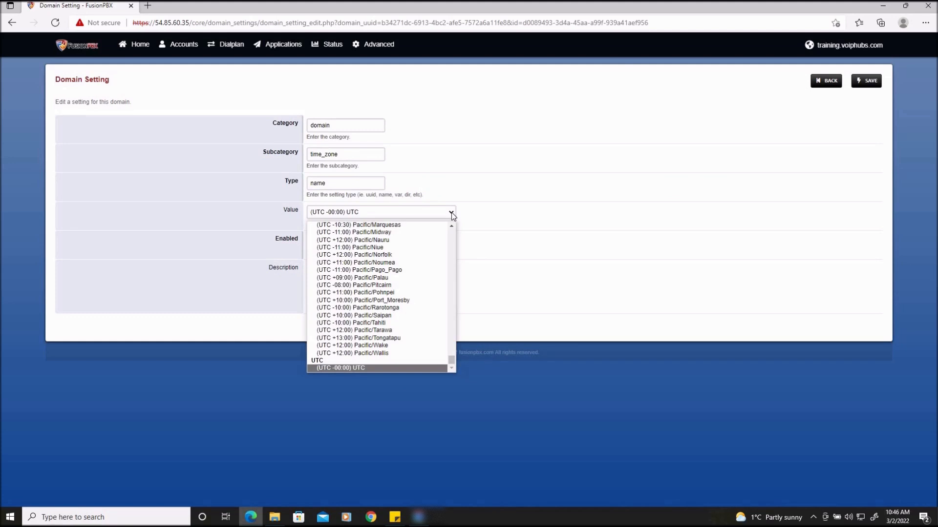
drag(451, 357, 453, 289)
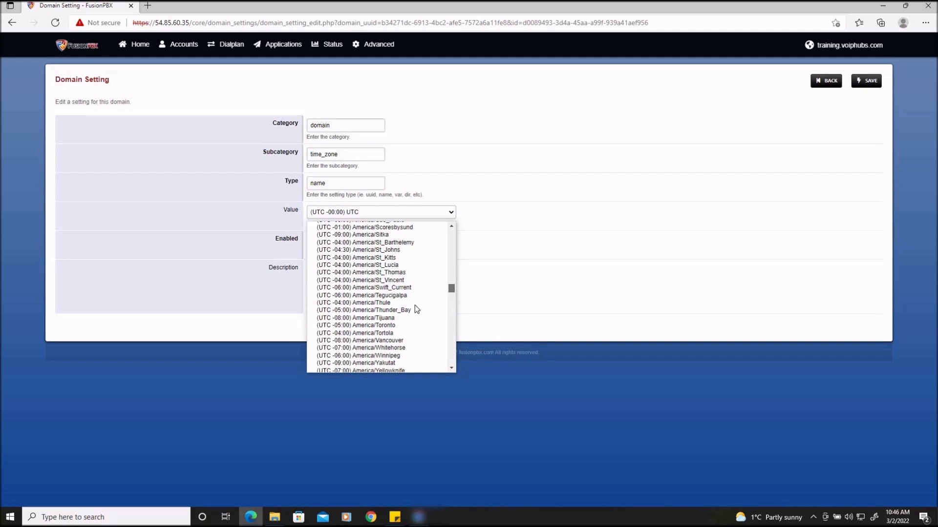
scroll(414, 326, down, 1)
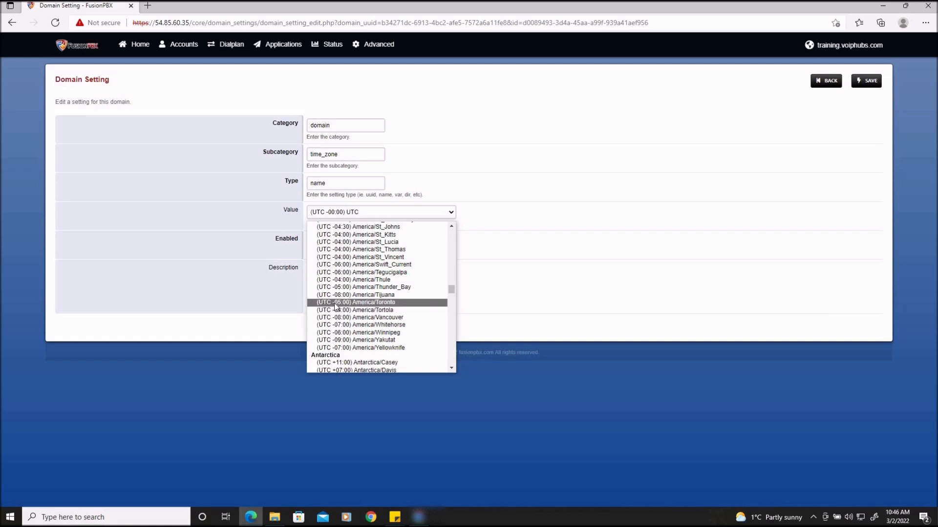
click(396, 302)
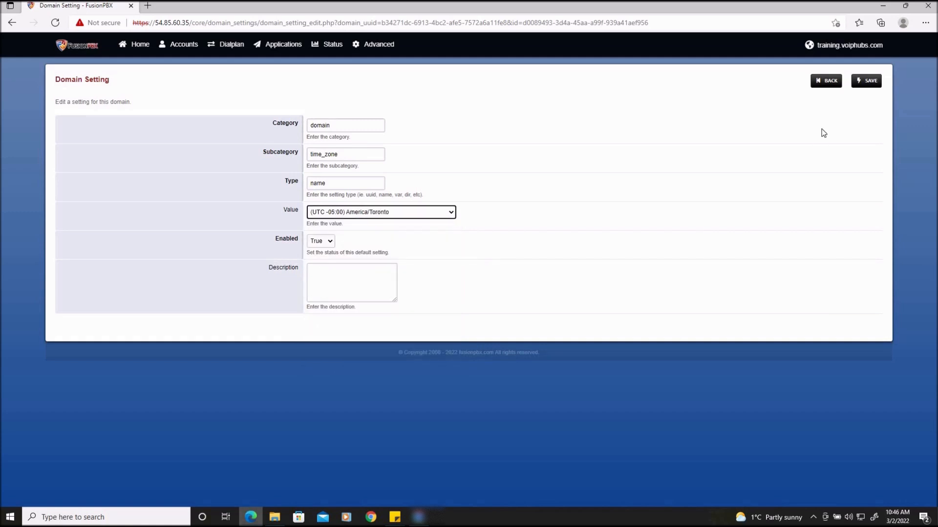
click(866, 81)
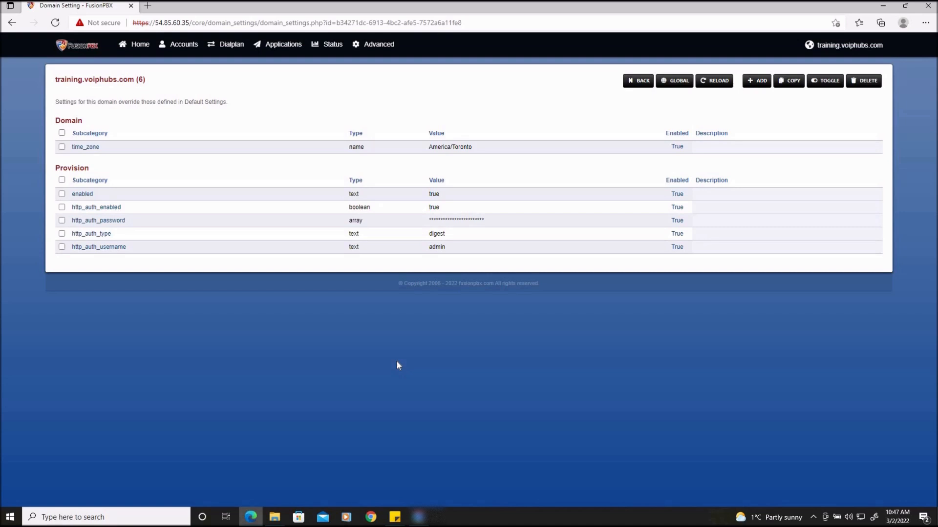
- Flush the system cache from the SIP Status page
click(332, 49)
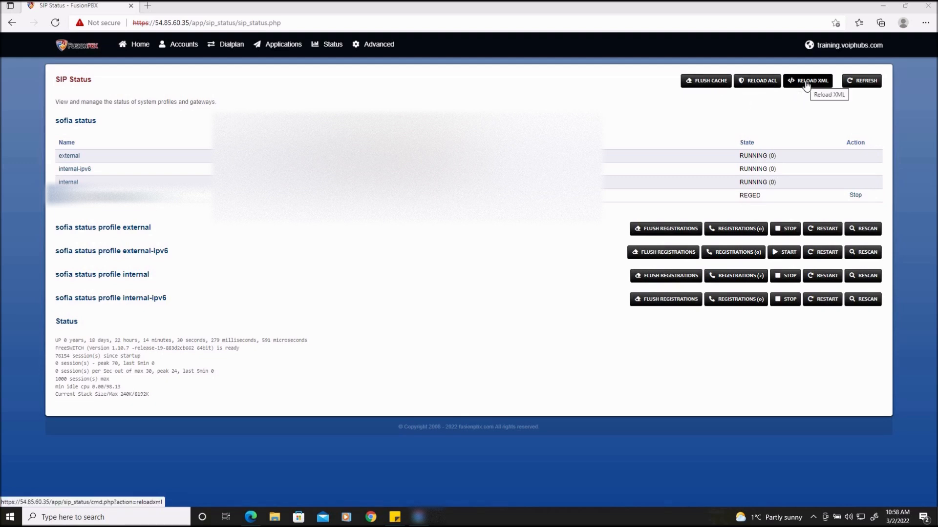
click(704, 84)
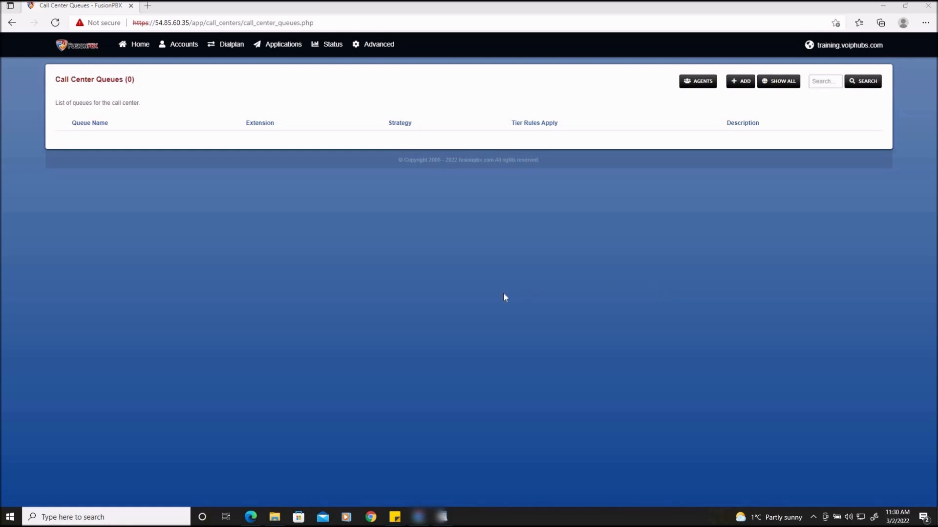
- Start a new call center queue named Support with extension 900
click(281, 44)
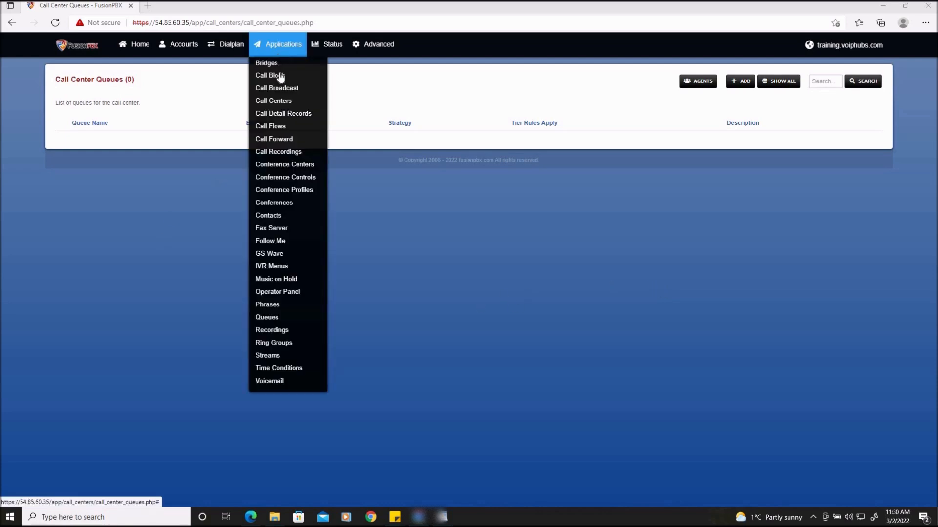
click(282, 101)
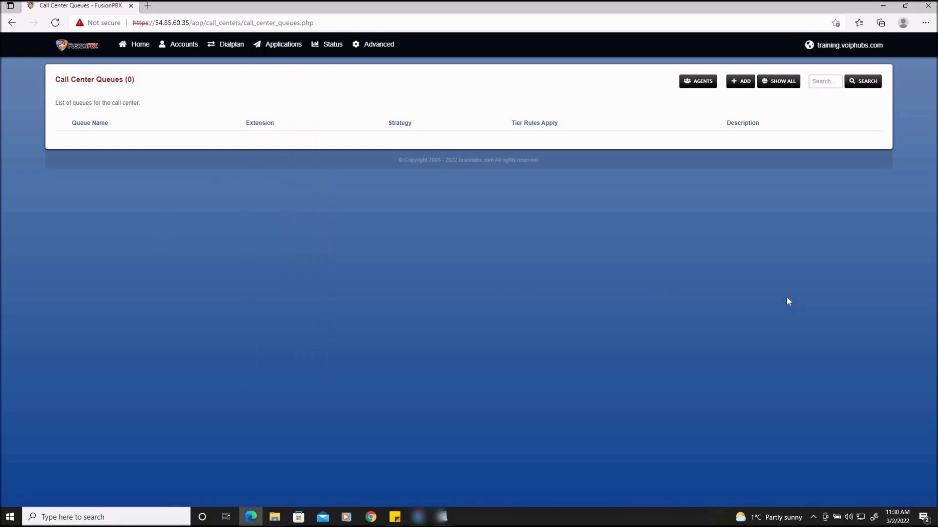
click(741, 82)
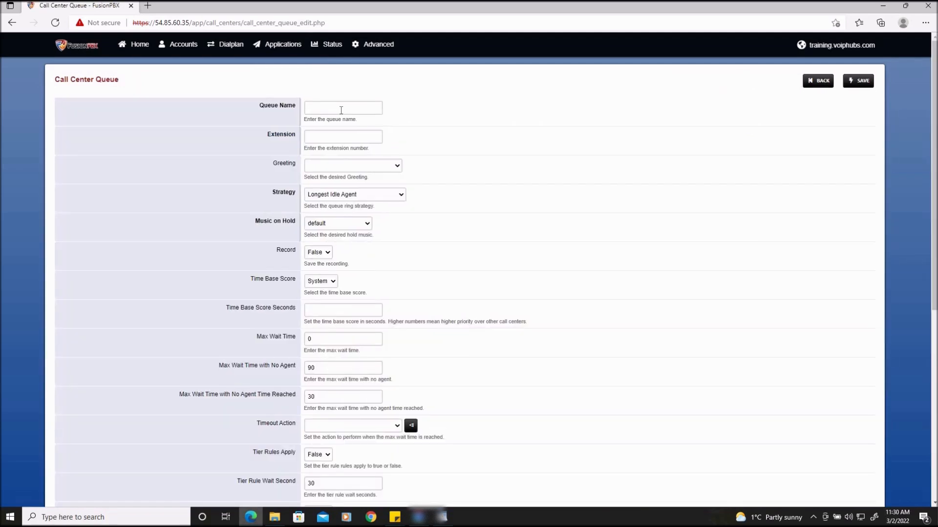
click(319, 108)
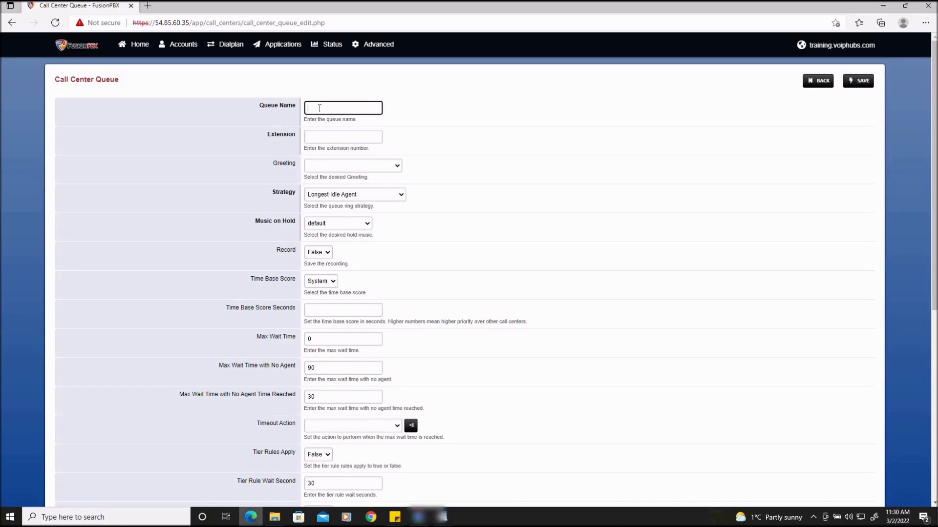
text(Support)
click(358, 133)
text(900)
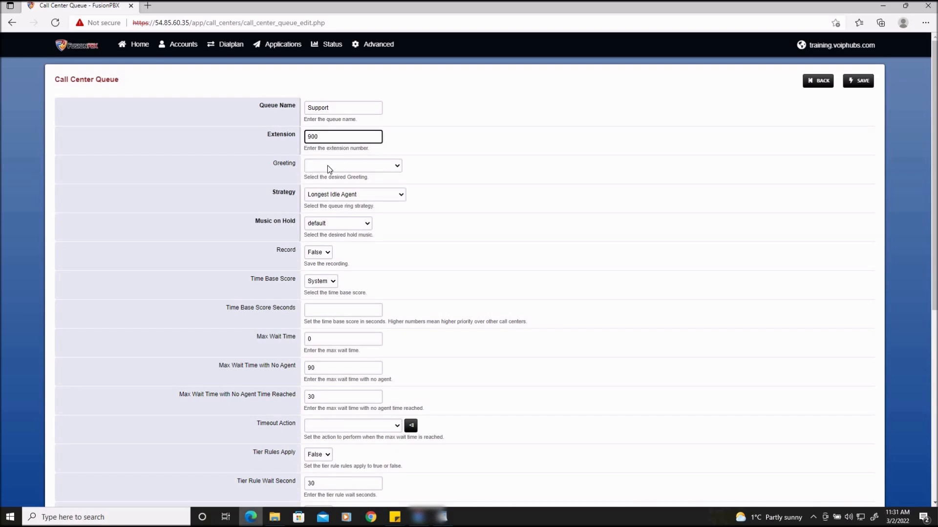
drag(285, 156, 286, 167)
click(266, 243)
drag(255, 226, 298, 225)
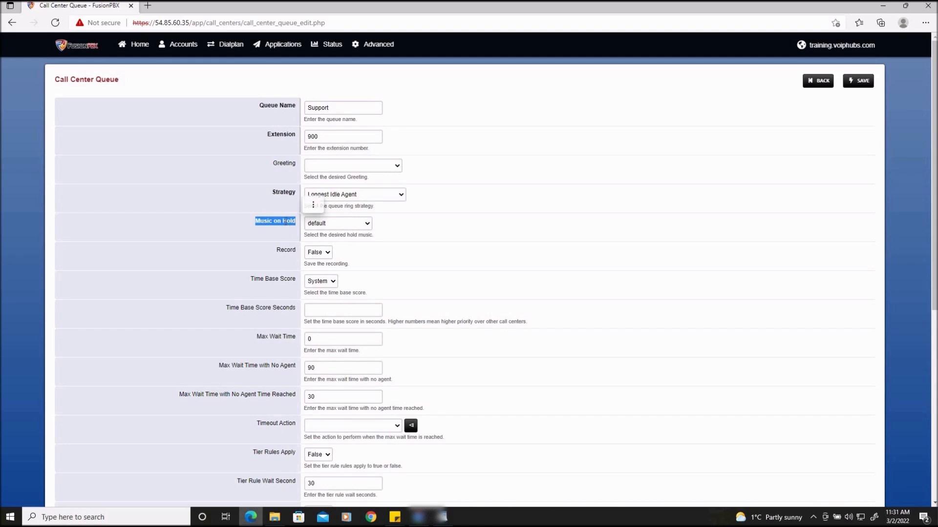
click(336, 232)
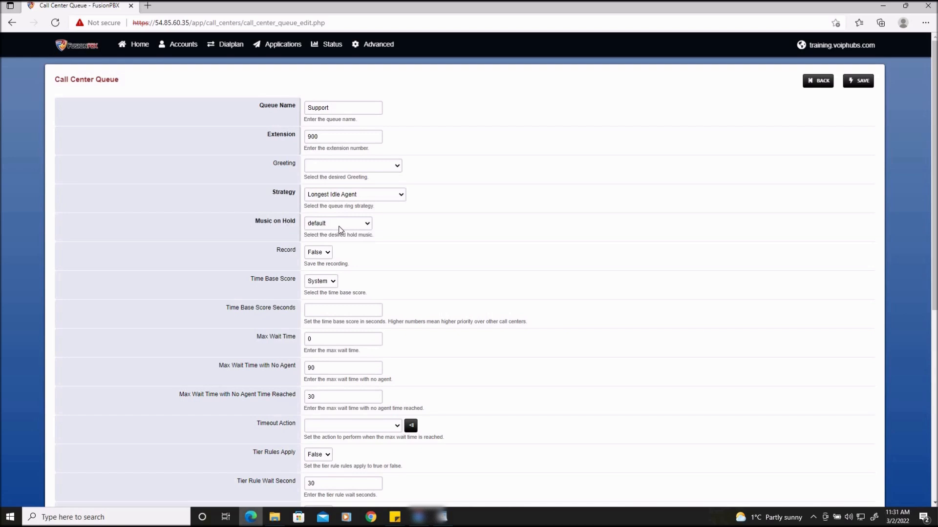
- Set the Support queue's music on hold to By_voiphubs and its ring strategy to Ring All
click(338, 226)
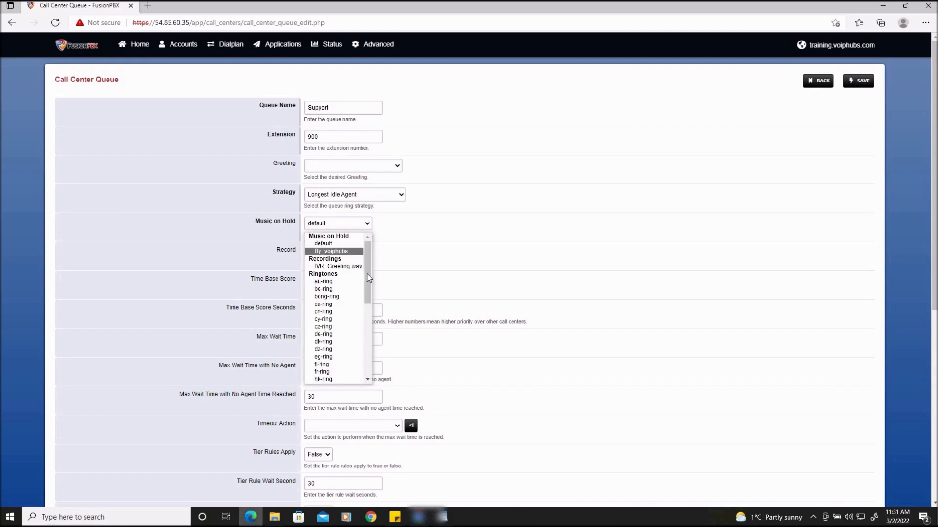
click(332, 252)
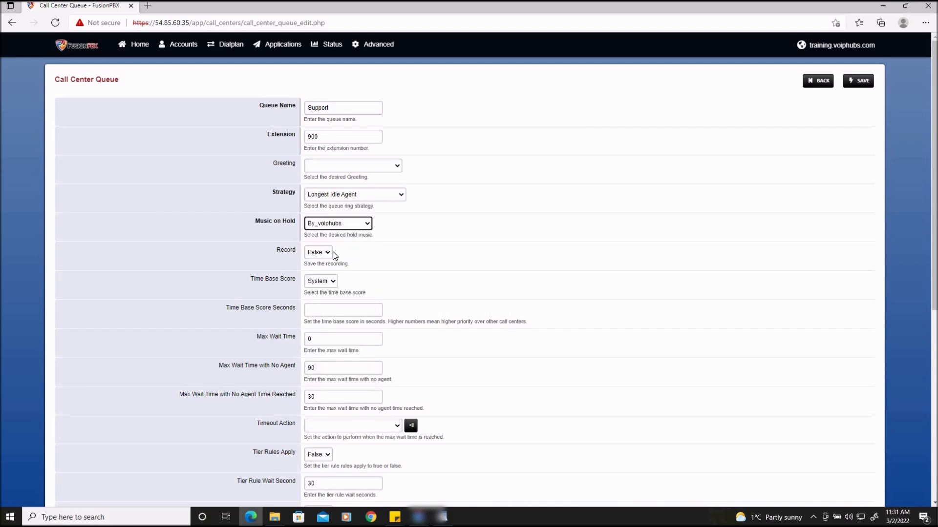
click(283, 205)
drag(265, 193, 295, 193)
click(458, 198)
click(398, 192)
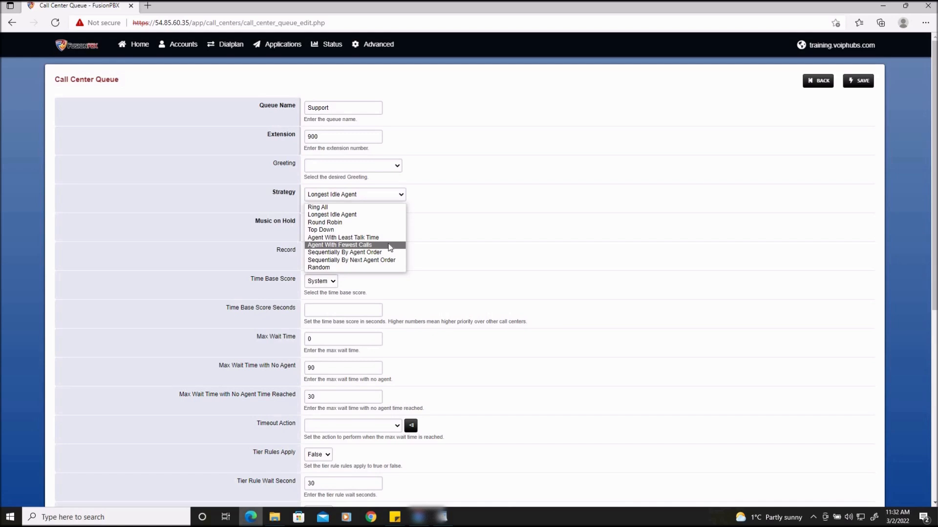
click(376, 268)
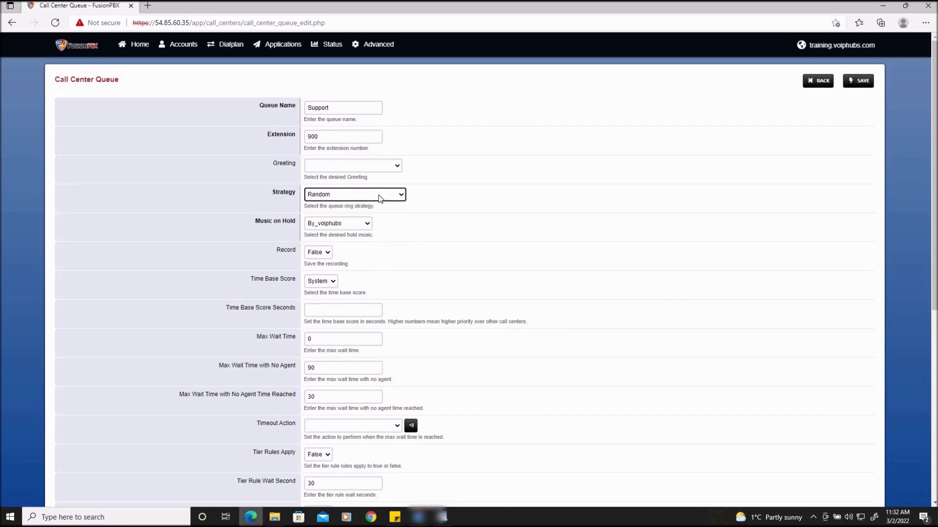
click(380, 195)
click(381, 207)
- Set the queue's Max Wait Time to 150 and Max Wait Time with No Agent to 30
scroll(371, 205, down, 1)
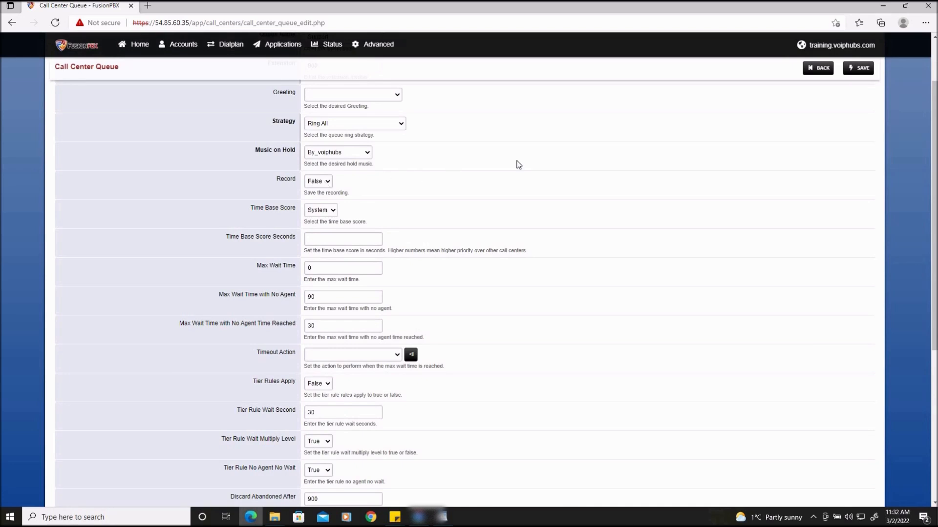
scroll(328, 222, down, 1)
drag(254, 199, 298, 198)
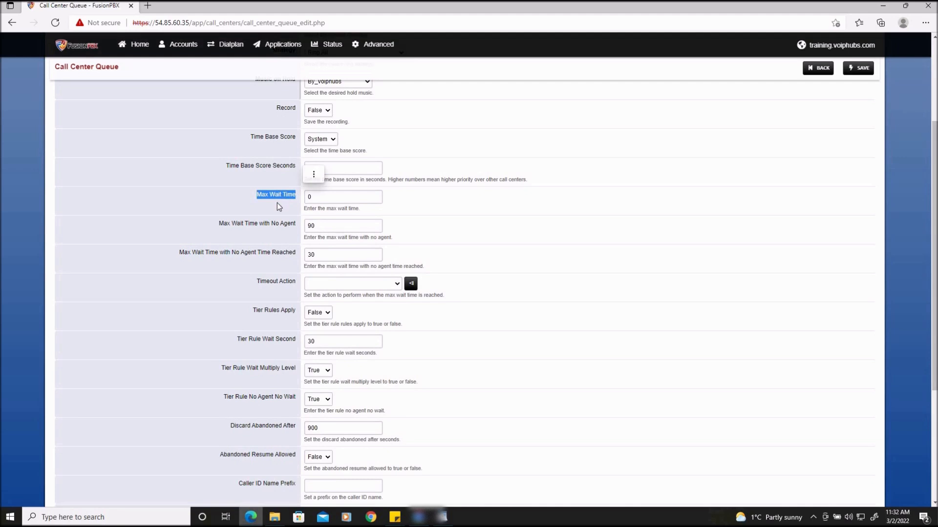
double_click(348, 201)
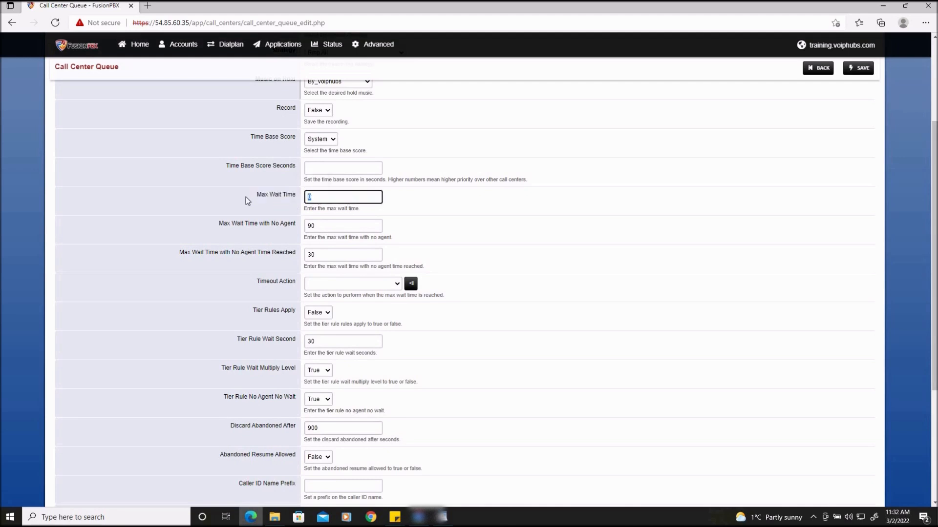
key(BackSpace)
text(150)
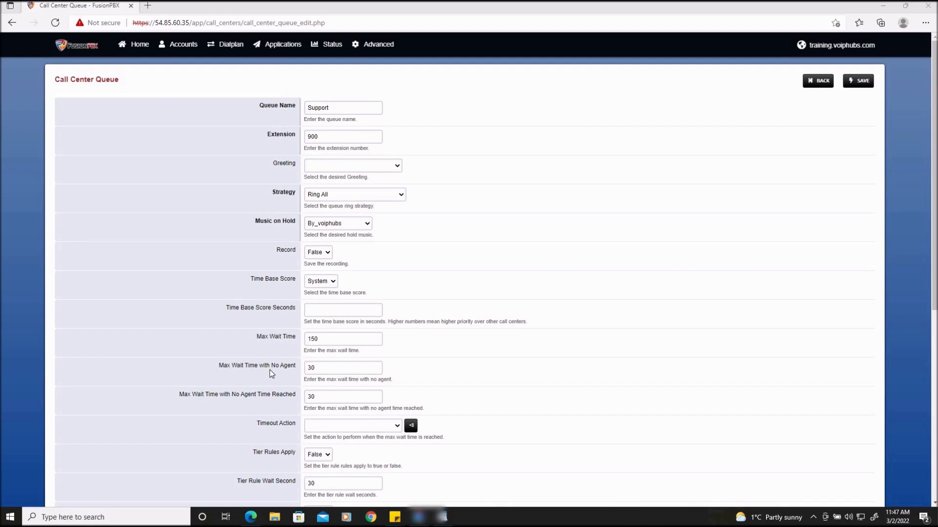
click(325, 368)
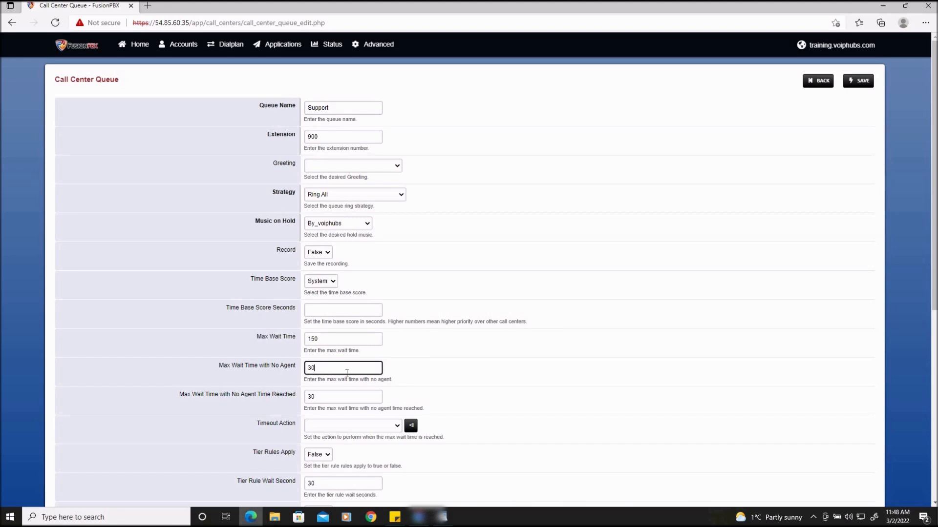
- Set the queue's Timeout Action to the voicemail of extension 100
scroll(347, 373, down, 2)
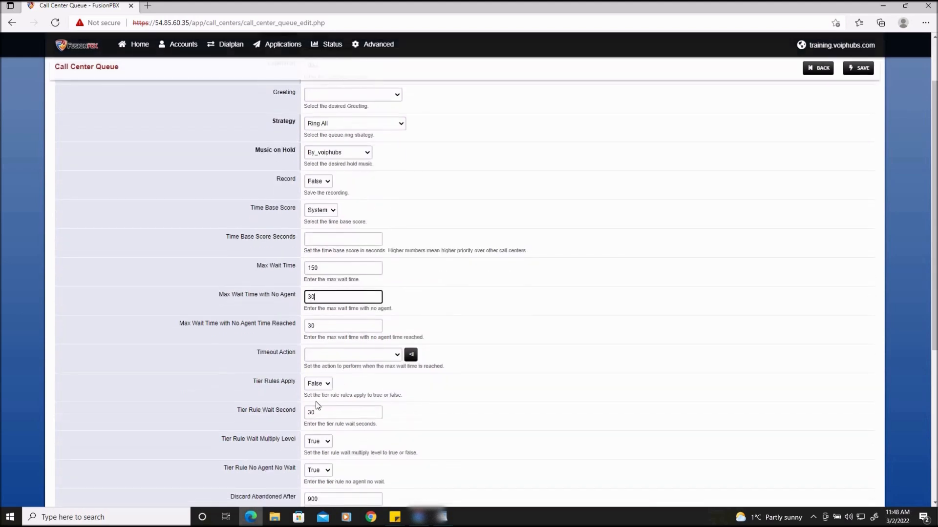
click(254, 355)
drag(255, 355, 296, 349)
click(288, 359)
click(394, 358)
scroll(327, 315, down, 2)
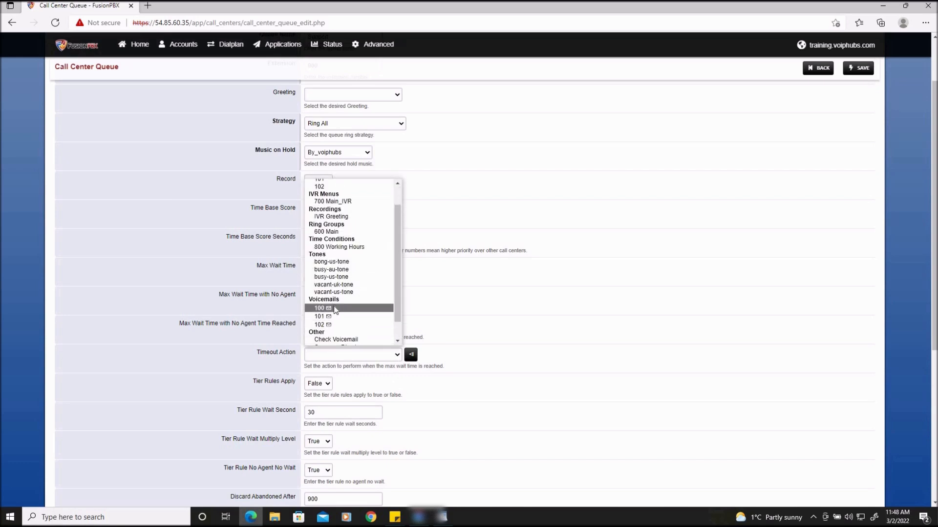
click(333, 307)
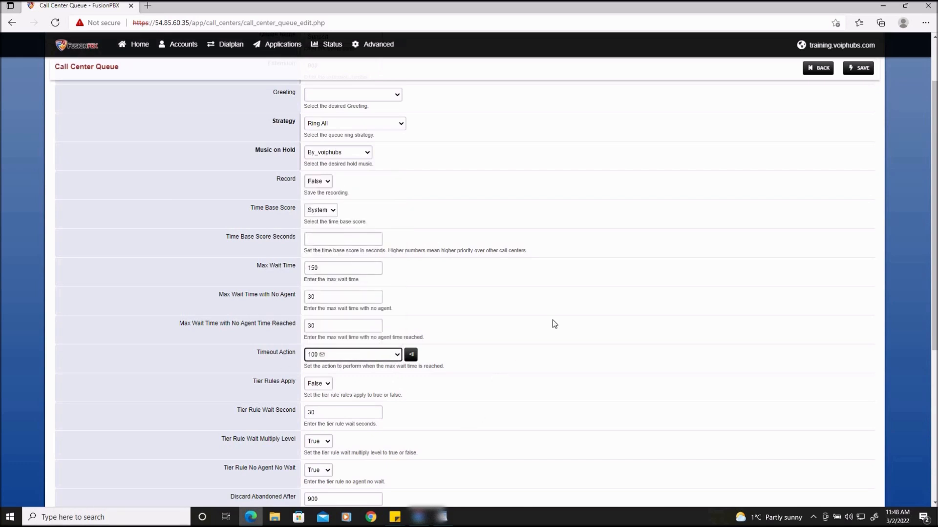
- Set the queue's Discard Abandoned After value to 300 seconds
scroll(550, 345, down, 3)
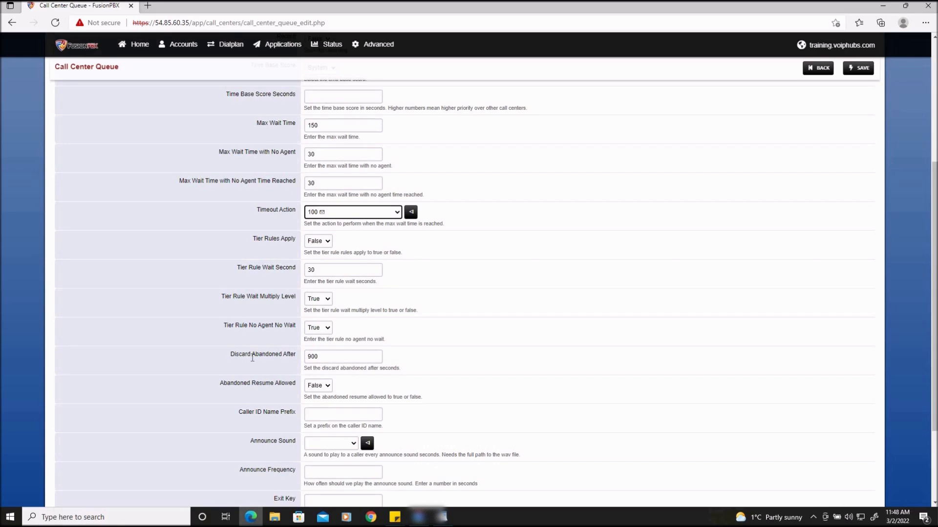
click(339, 355)
scroll(442, 364, up, 5)
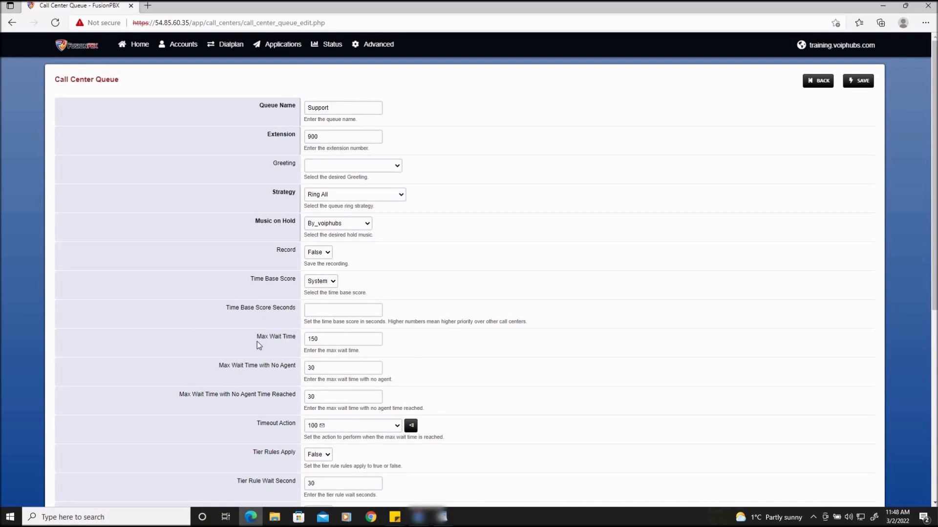
scroll(471, 347, down, 3)
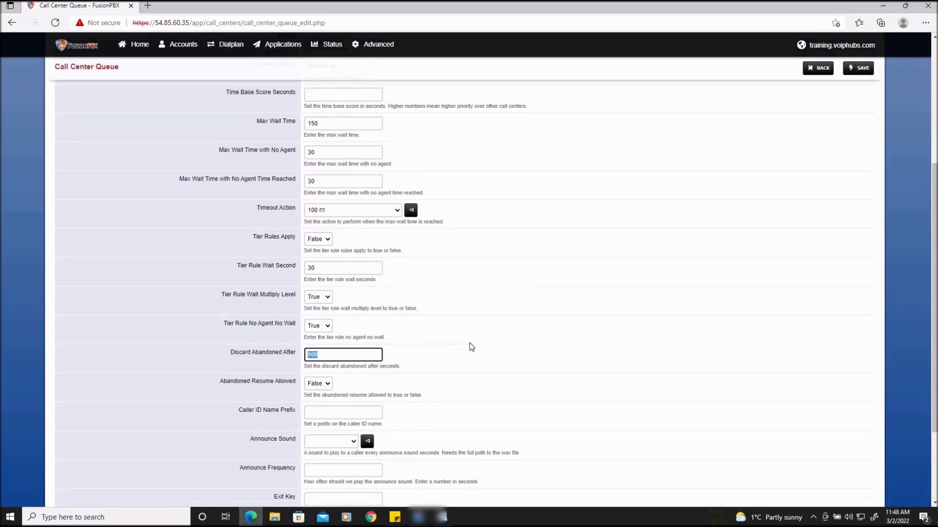
scroll(471, 347, down, 1)
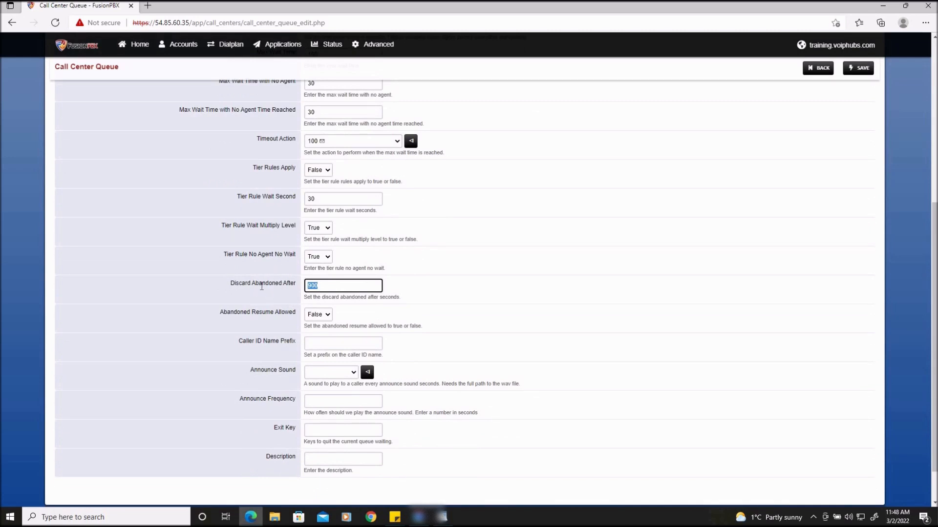
click(362, 287)
drag(363, 287, 291, 287)
text(300)
- Set the queue's Exit Key to 0 and save the Support queue
scroll(529, 326, down, 2)
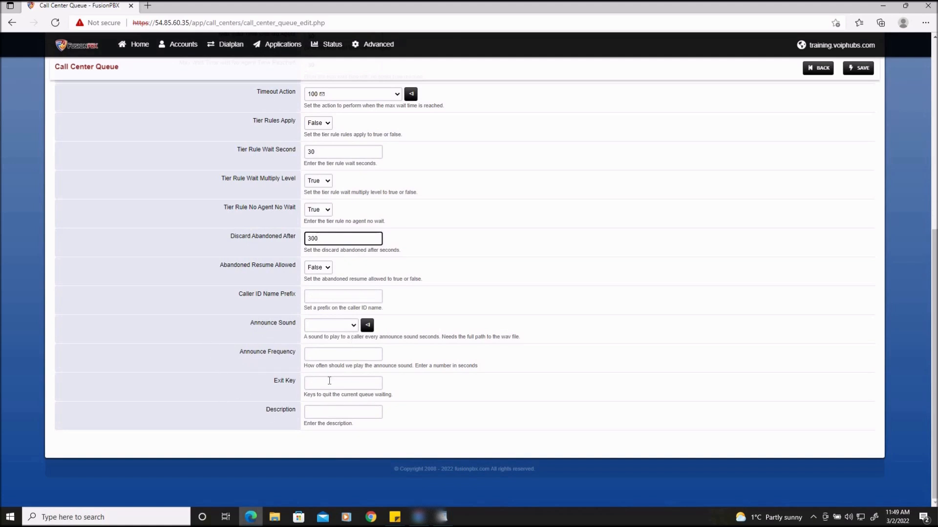
click(357, 384)
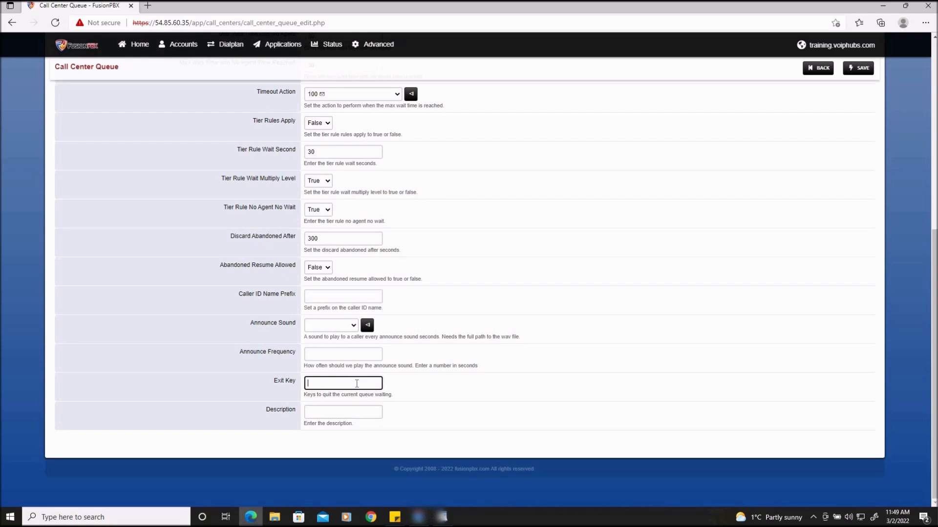
text(0)
scroll(655, 420, up, 7)
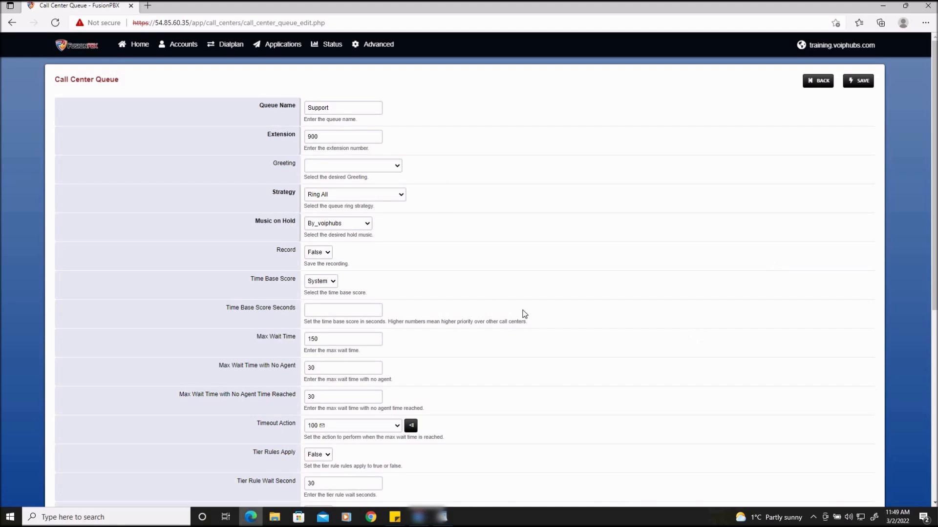
click(865, 83)
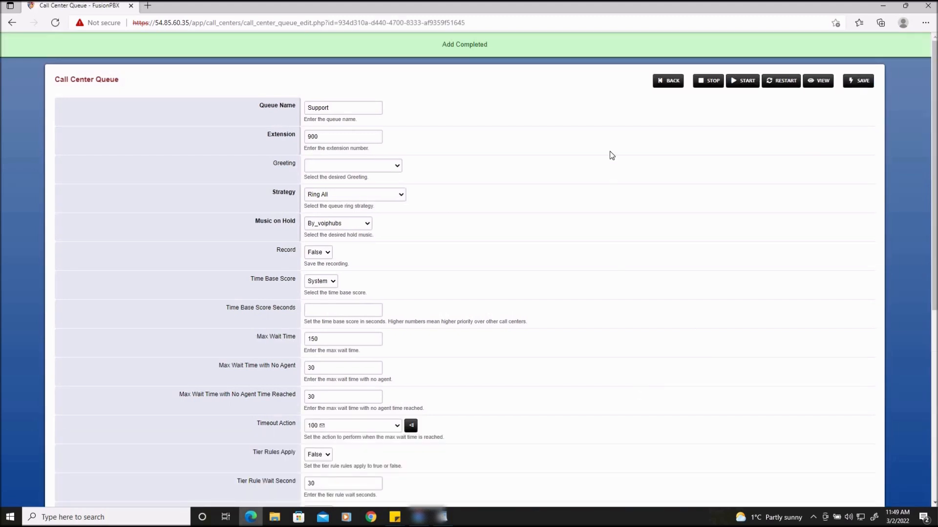
- Start a new call center agent named 100 with a Call Timeout of 30
click(670, 83)
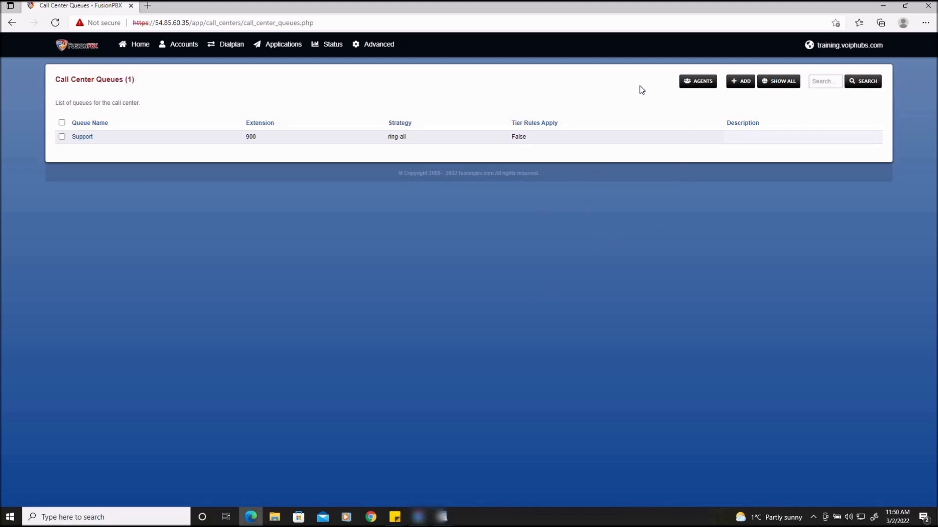
click(690, 86)
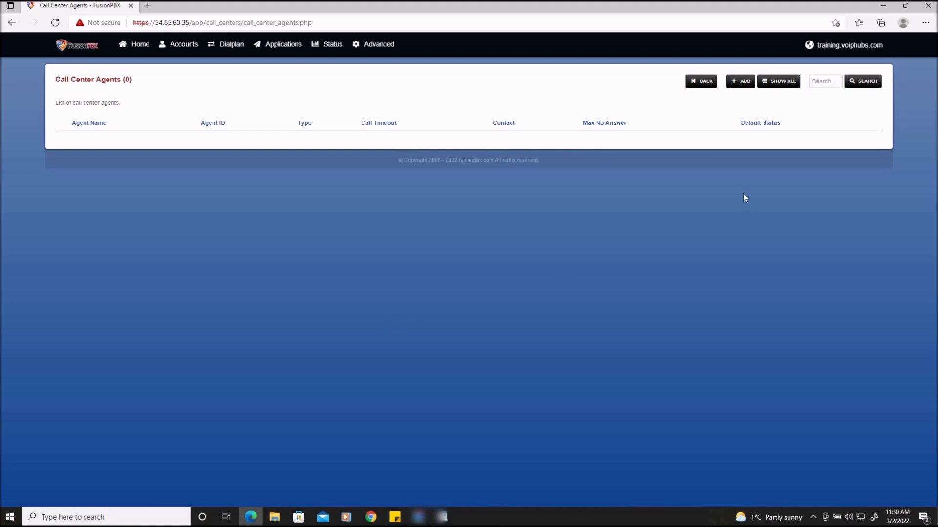
click(740, 82)
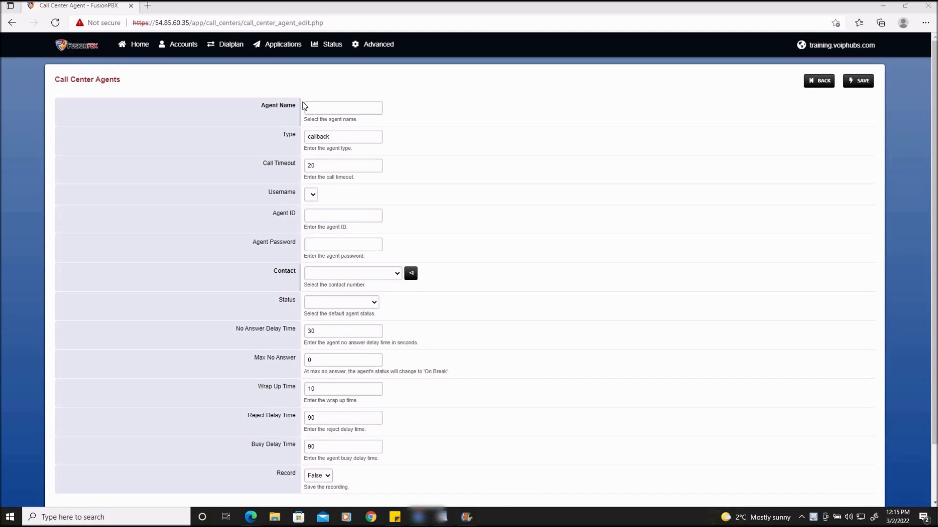
click(323, 103)
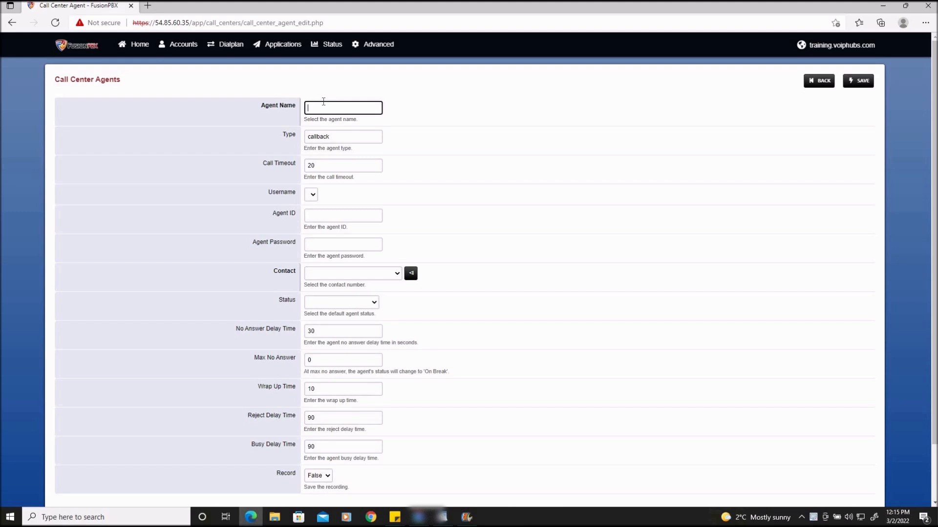
text(100)
click(271, 162)
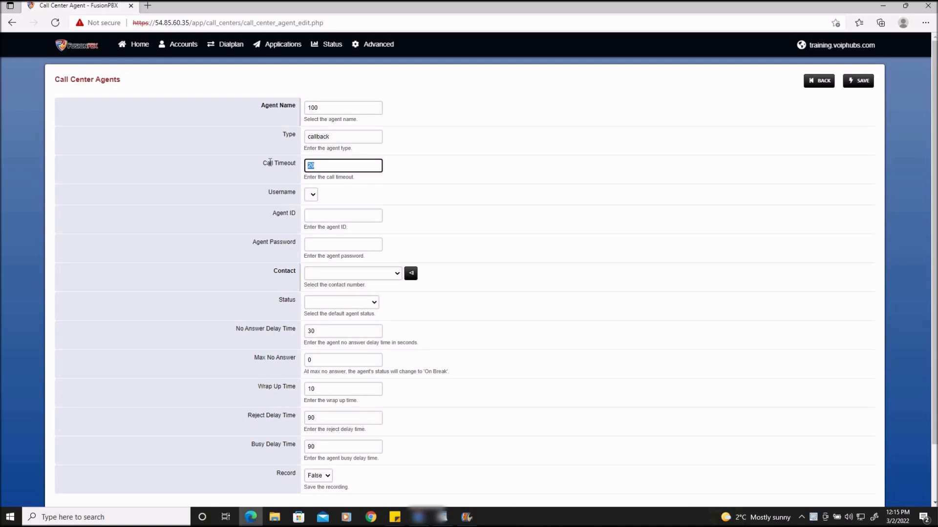
text(30)
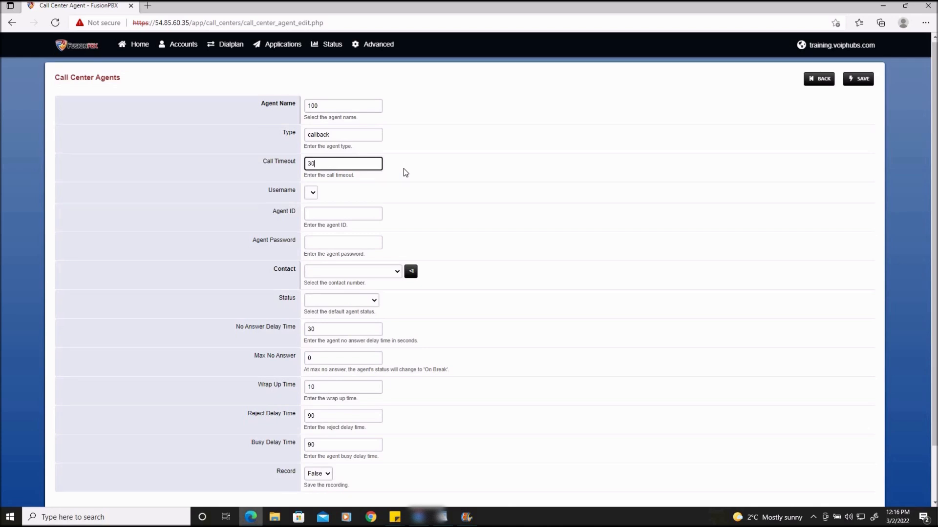
scroll(404, 168, down, 2)
click(311, 131)
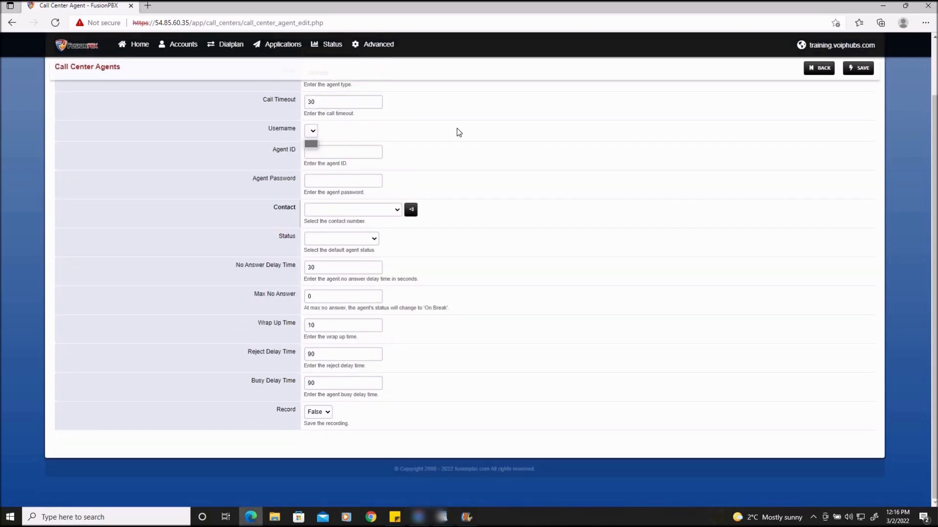
scroll(264, 183, up, 2)
double_click(294, 192)
click(334, 188)
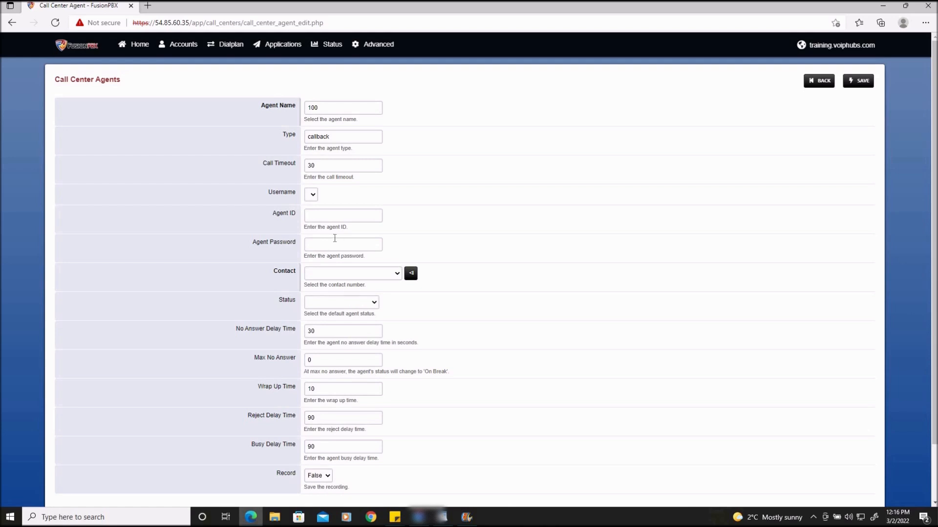
drag(276, 234, 389, 231)
click(390, 230)
- Assign extension 100 as the agent's contact and set the default status to Available
click(379, 274)
click(313, 300)
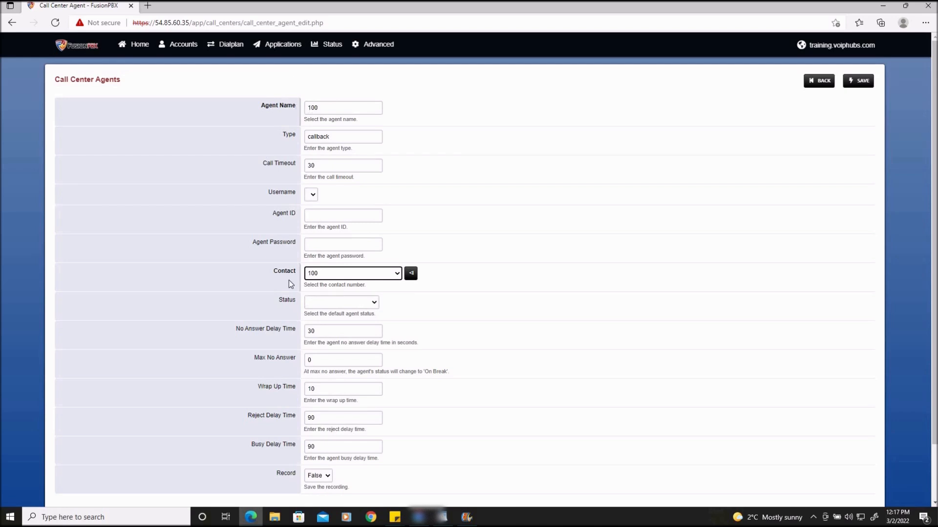
click(522, 294)
scroll(522, 294, down, 2)
click(362, 239)
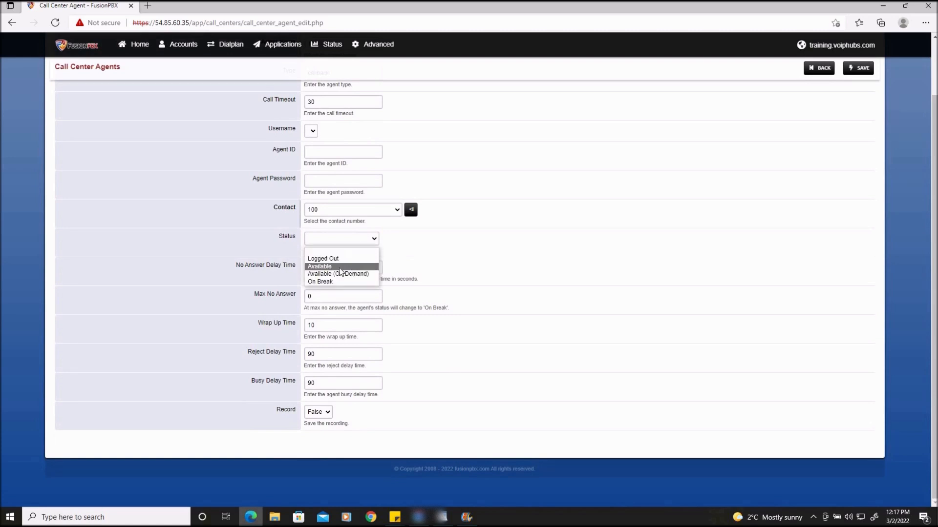
click(319, 268)
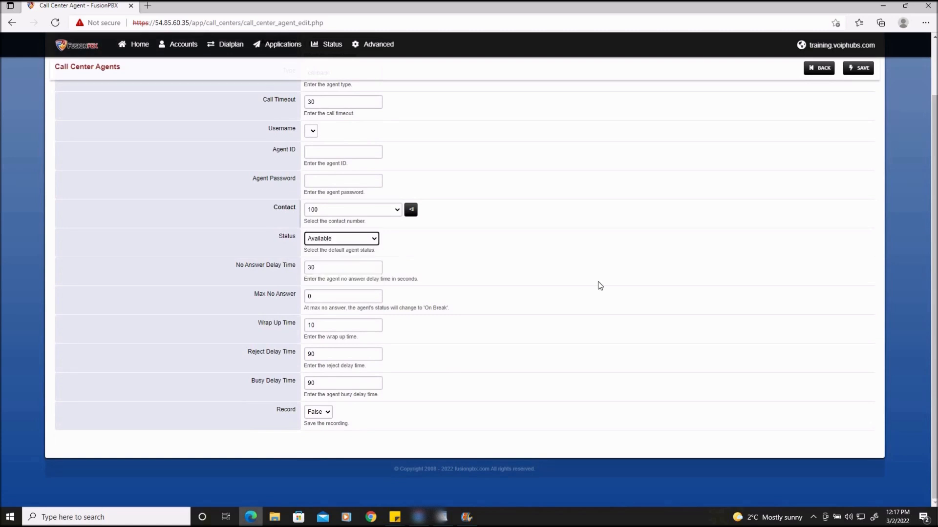
- Set the agent's No Answer Delay Time to 10 seconds
scroll(596, 282, up, 2)
click(519, 316)
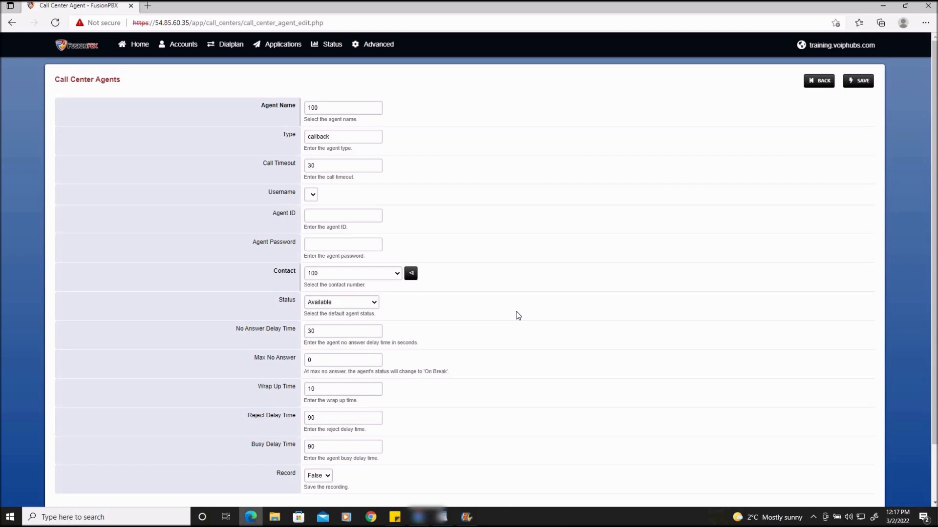
scroll(513, 307, down, 2)
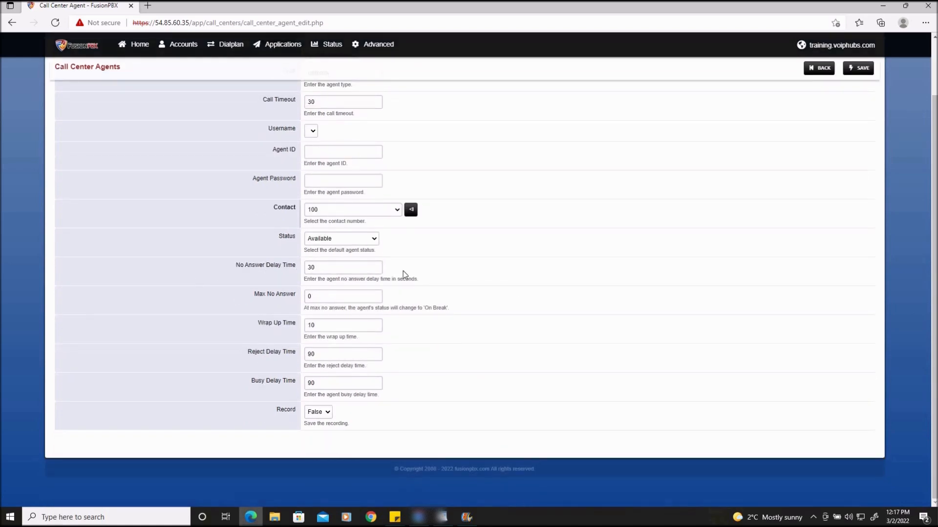
scroll(403, 271, up, 2)
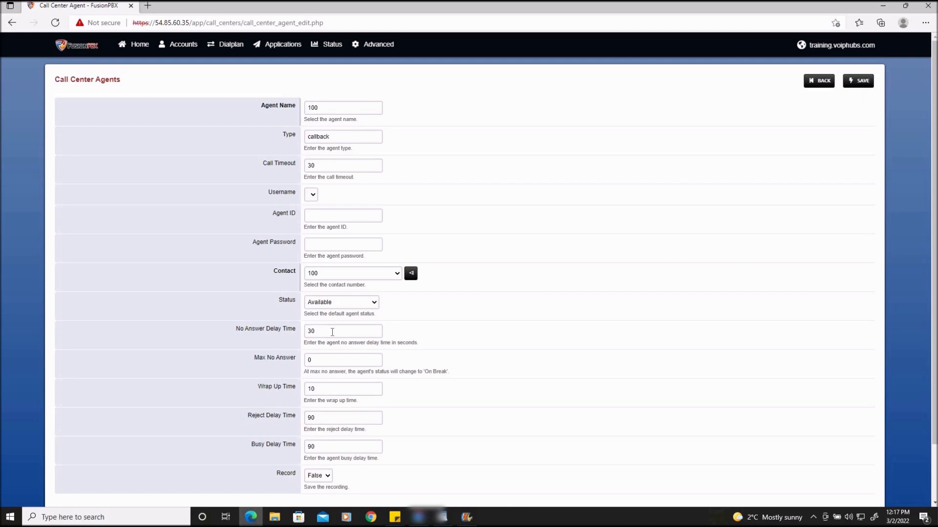
click(253, 326)
text(10)
scroll(246, 314, down, 2)
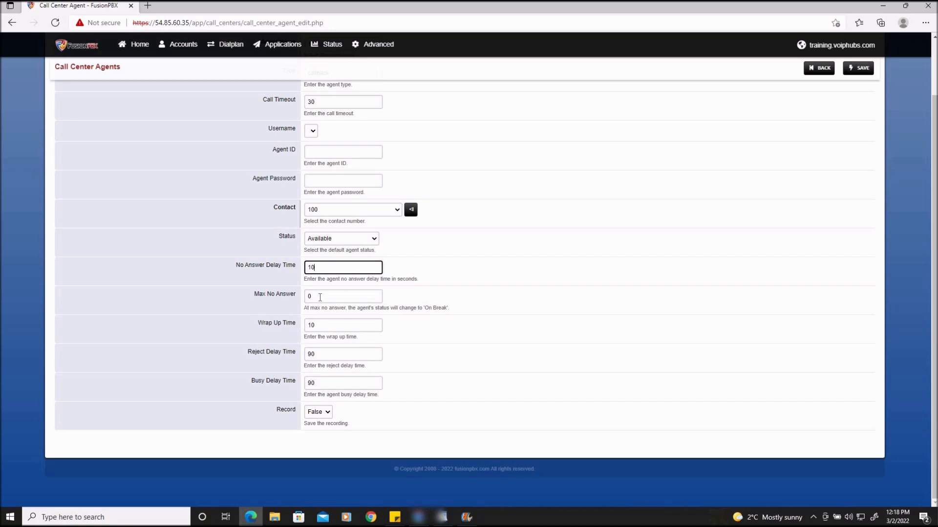
- Set the agent's Max No Answer to 5
key(Tab)
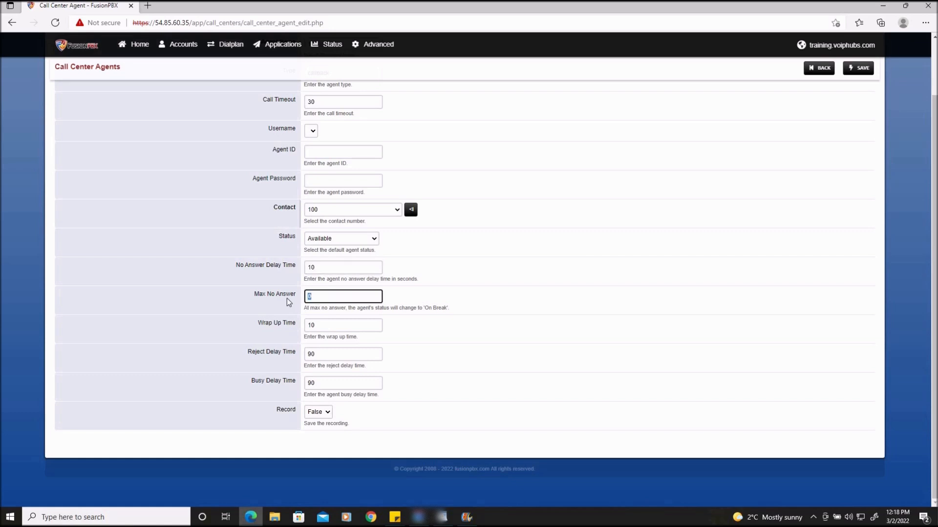
text(5)
scroll(400, 197, up, 2)
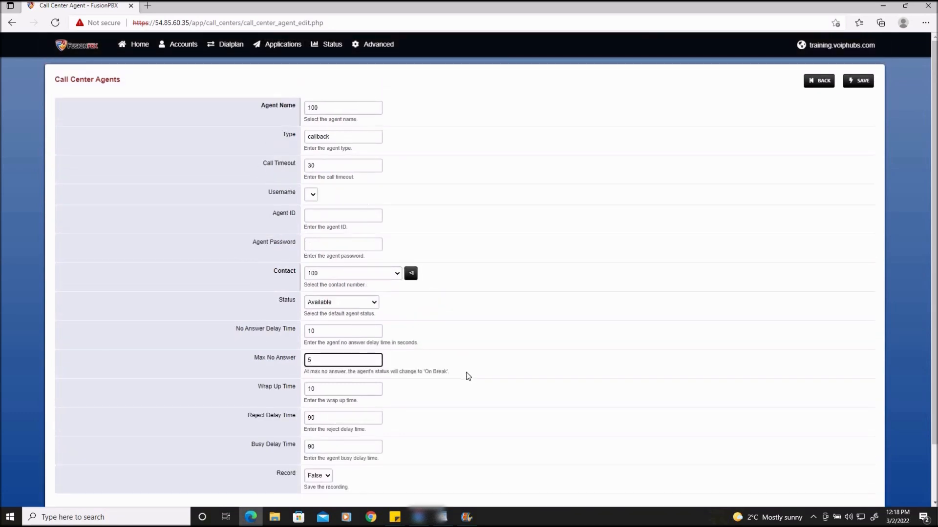
scroll(467, 376, down, 2)
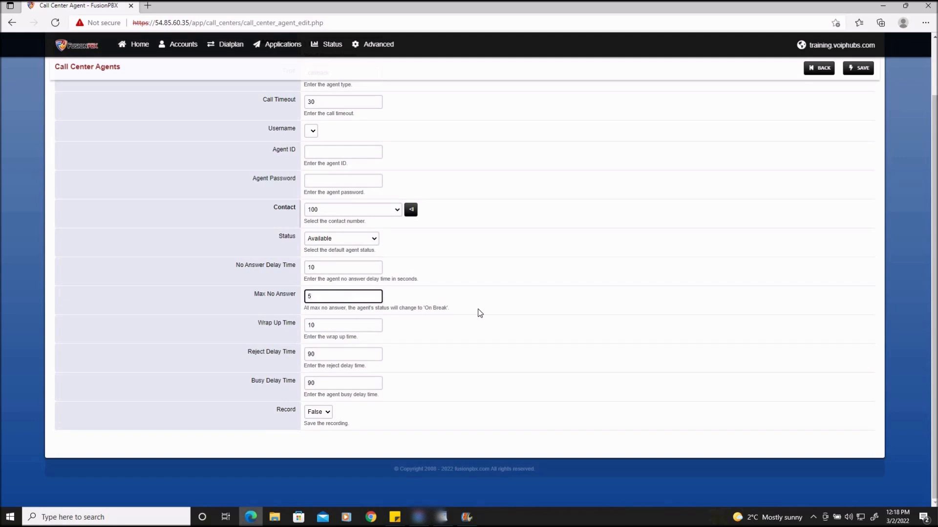
scroll(480, 313, up, 2)
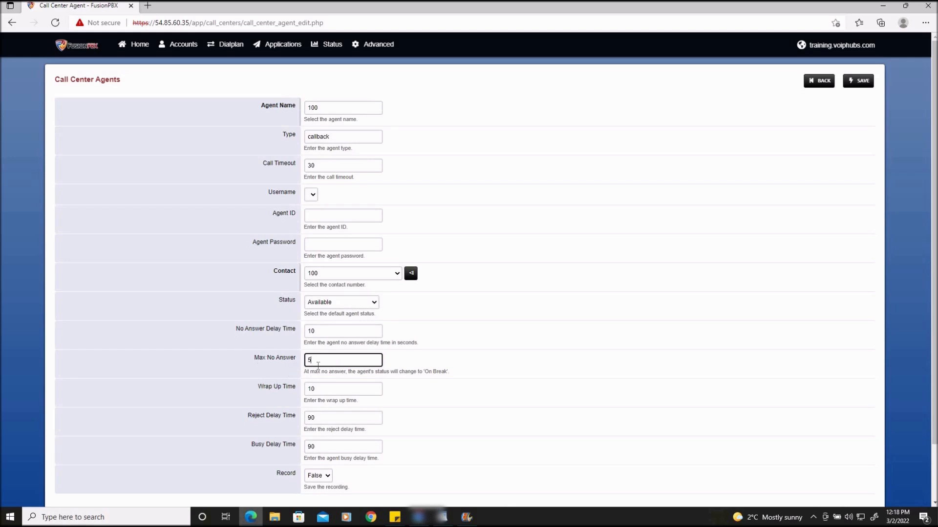
drag(448, 372, 423, 374)
click(441, 374)
- Set the agent's Max No Answer to 0 and save agent 100
drag(342, 360, 251, 347)
text(0)
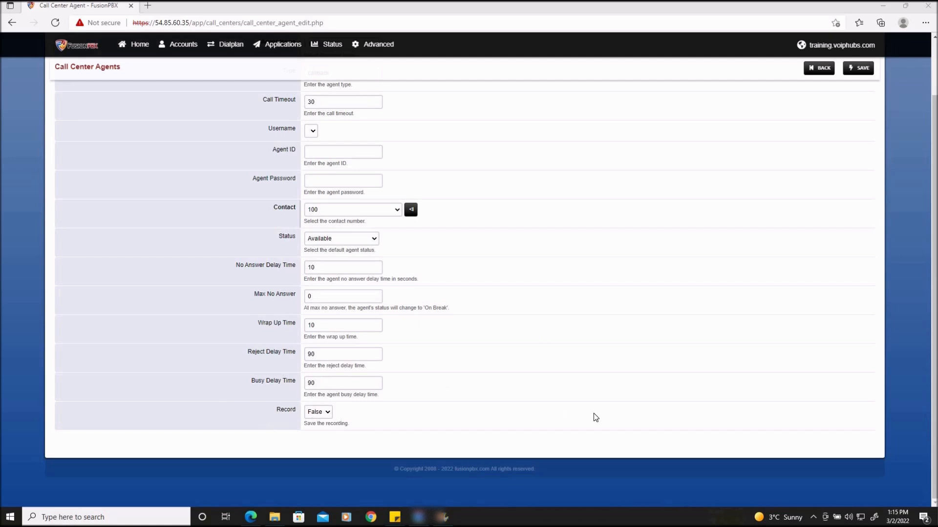
scroll(594, 414, up, 2)
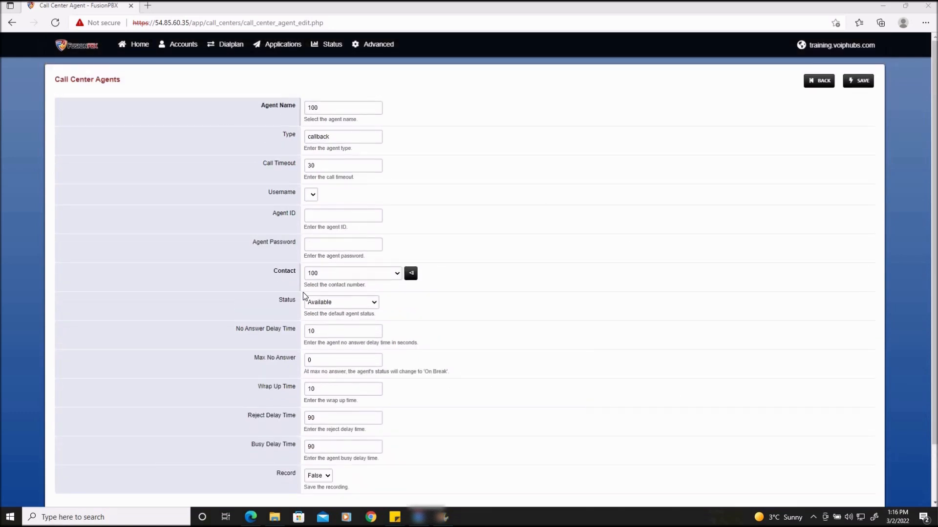
click(867, 85)
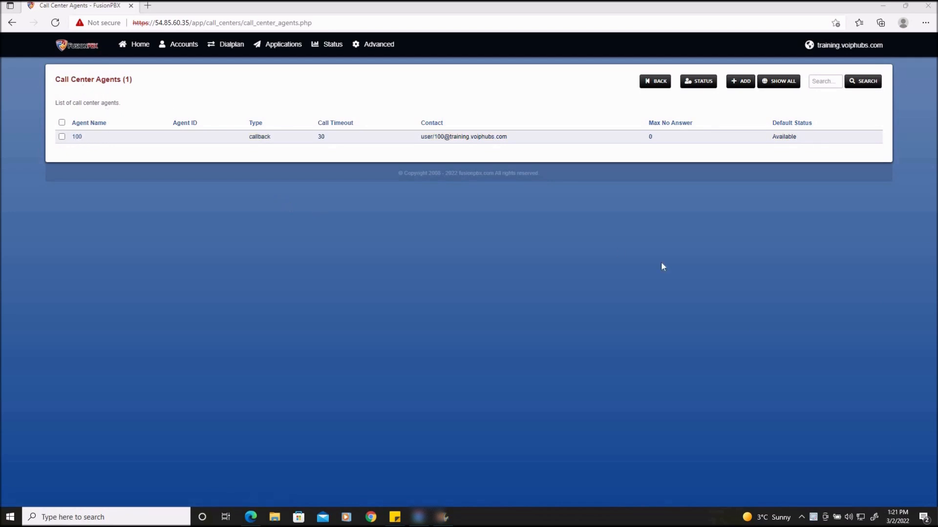
- Assign agent 100 to the Support call center queue, save the change, and start the queue
click(647, 84)
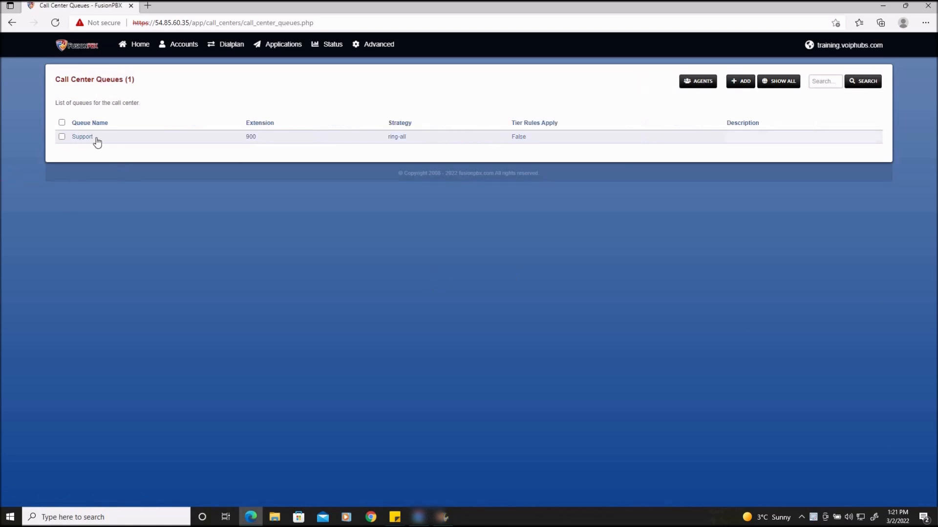
click(97, 139)
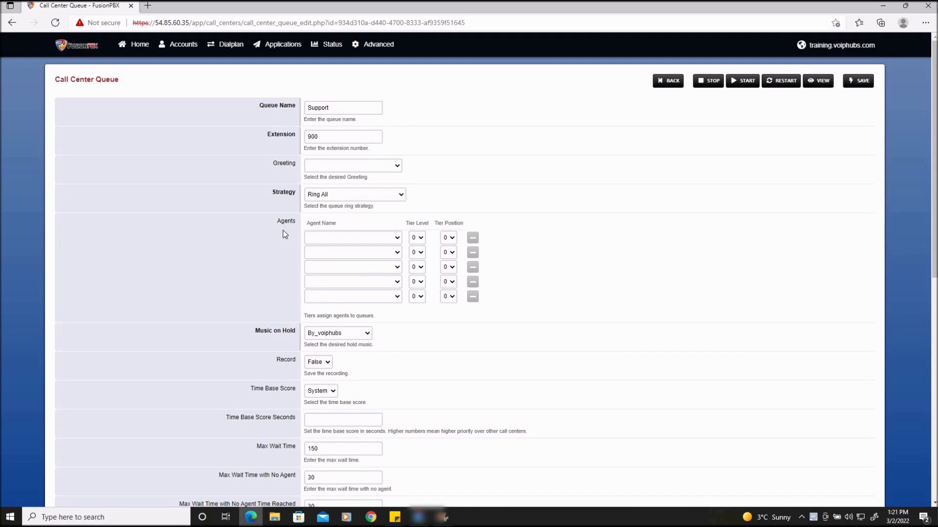
click(356, 241)
click(312, 258)
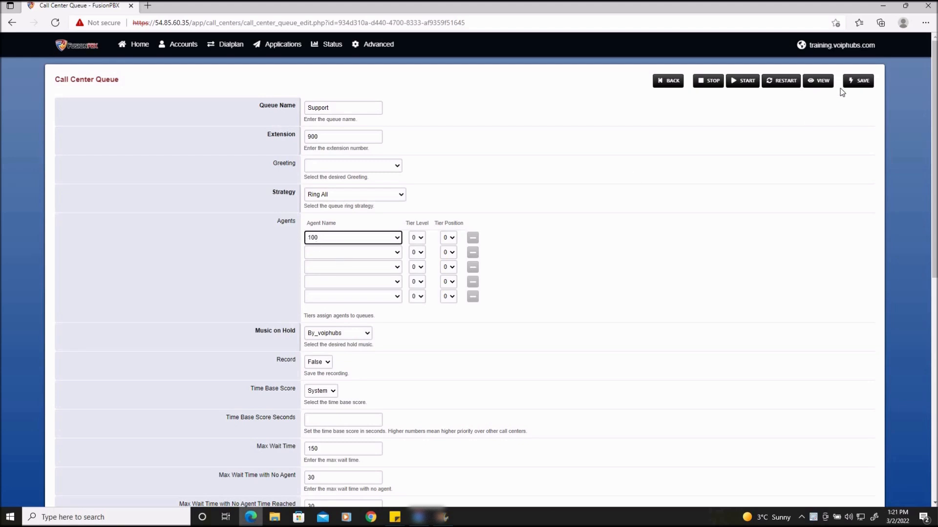
click(858, 80)
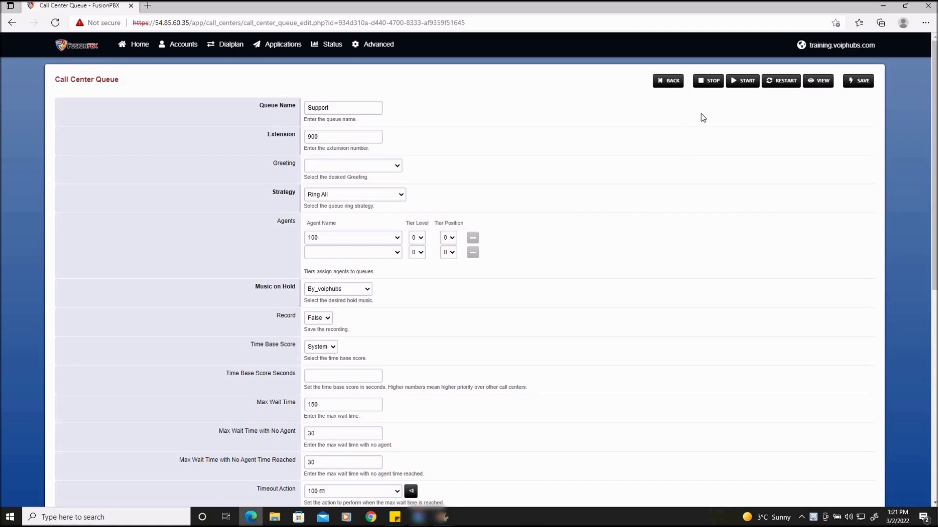
click(743, 82)
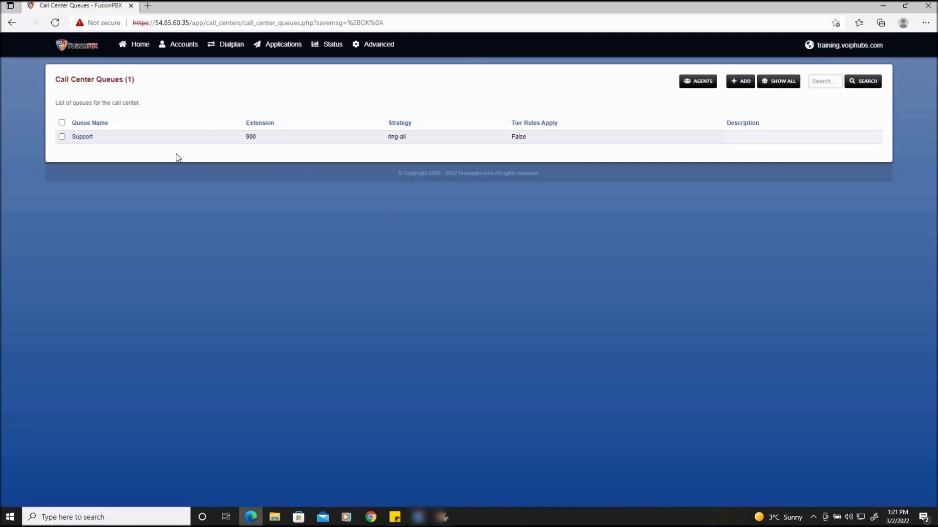
click(132, 141)
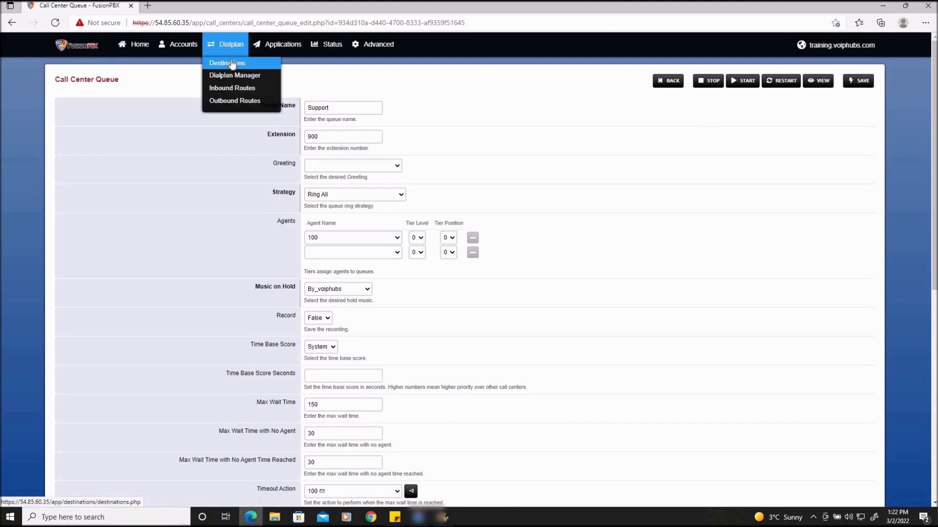
- Route the existing inbound destination to the 900 Support call center queue and save it
click(232, 64)
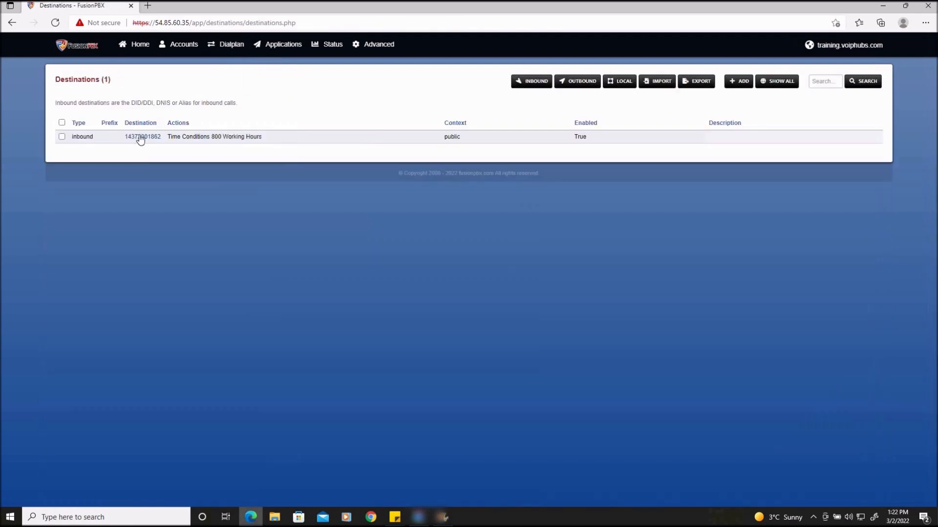
click(153, 138)
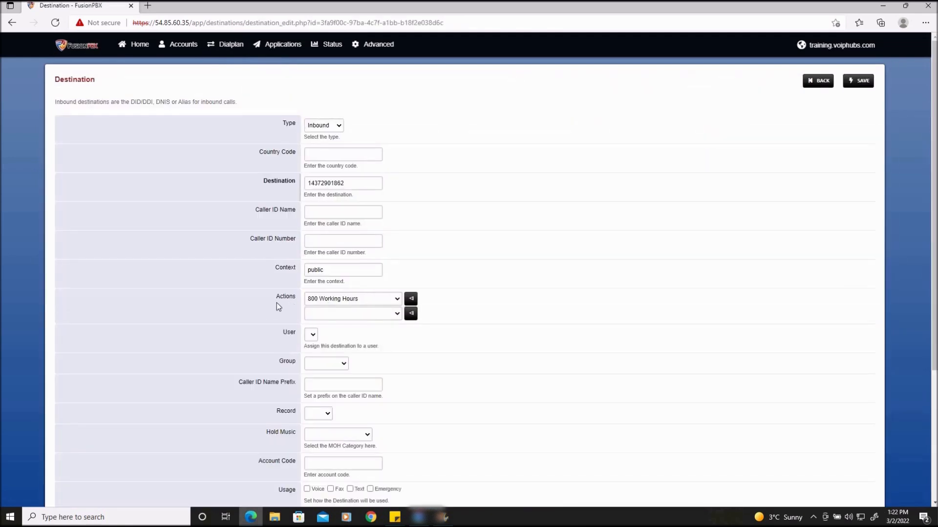
click(374, 299)
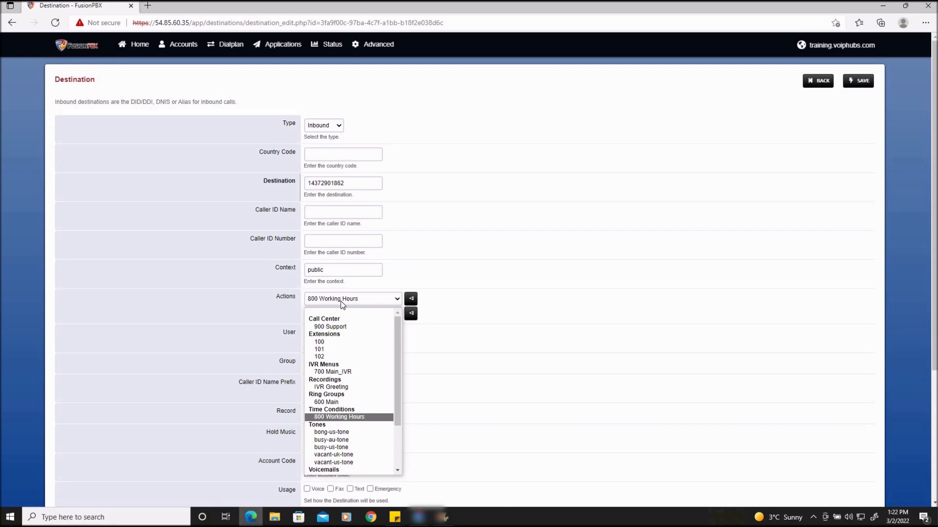
click(342, 326)
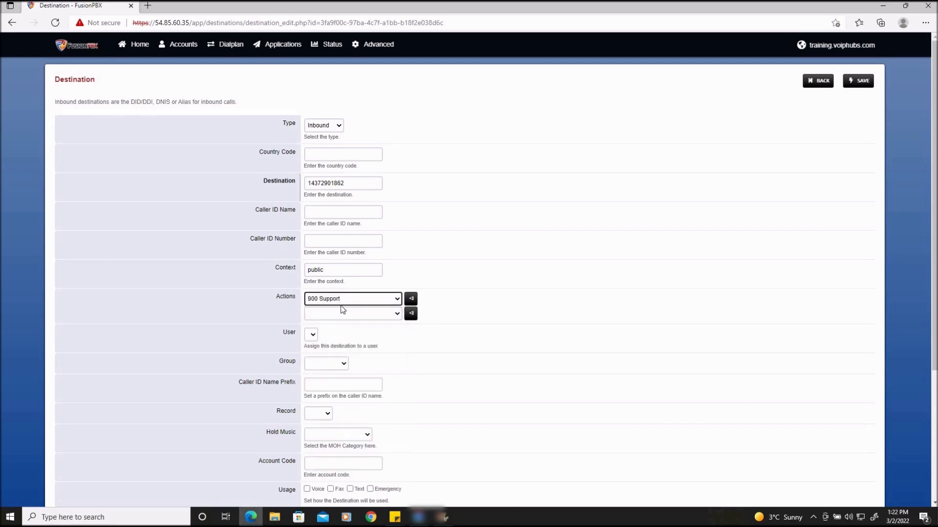
click(858, 82)
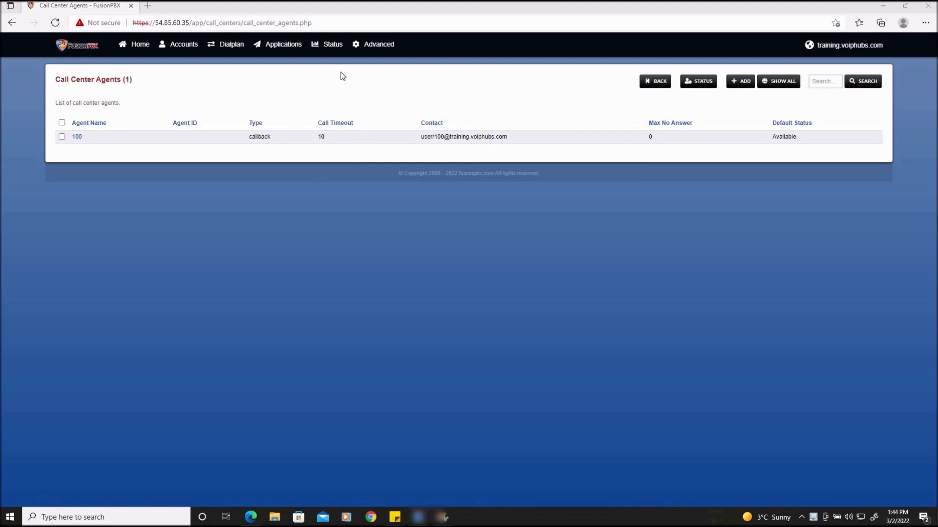
- From the call center agents list, open the Support queue's activity view to check its agents and callers
mouse_move(335, 45)
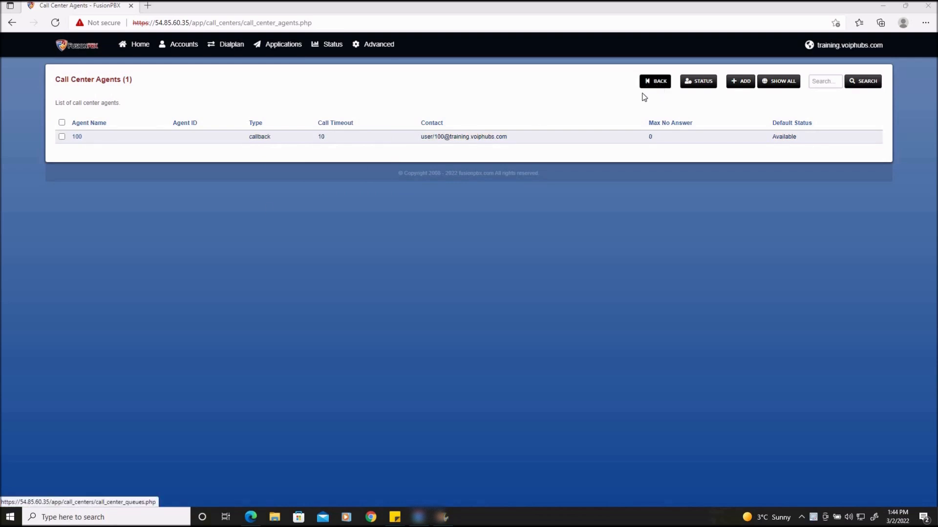
click(655, 81)
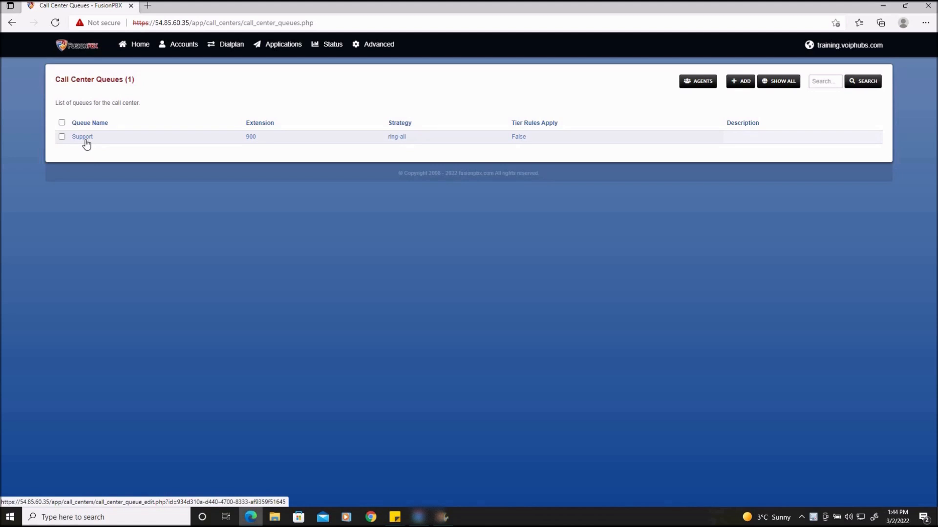
click(84, 140)
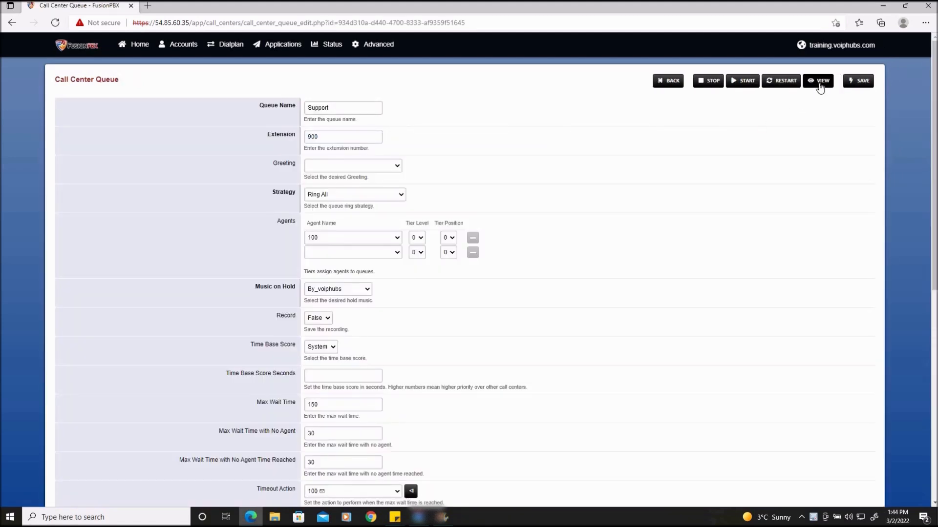
click(818, 83)
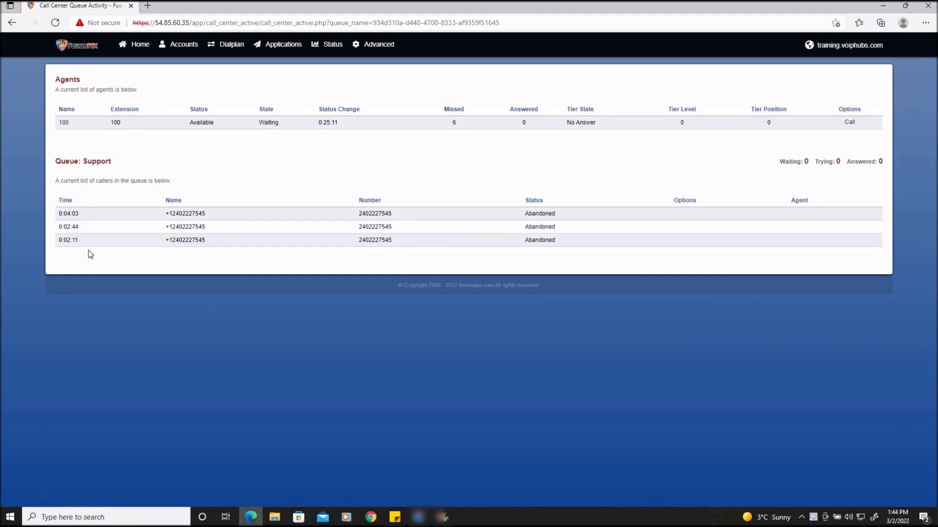